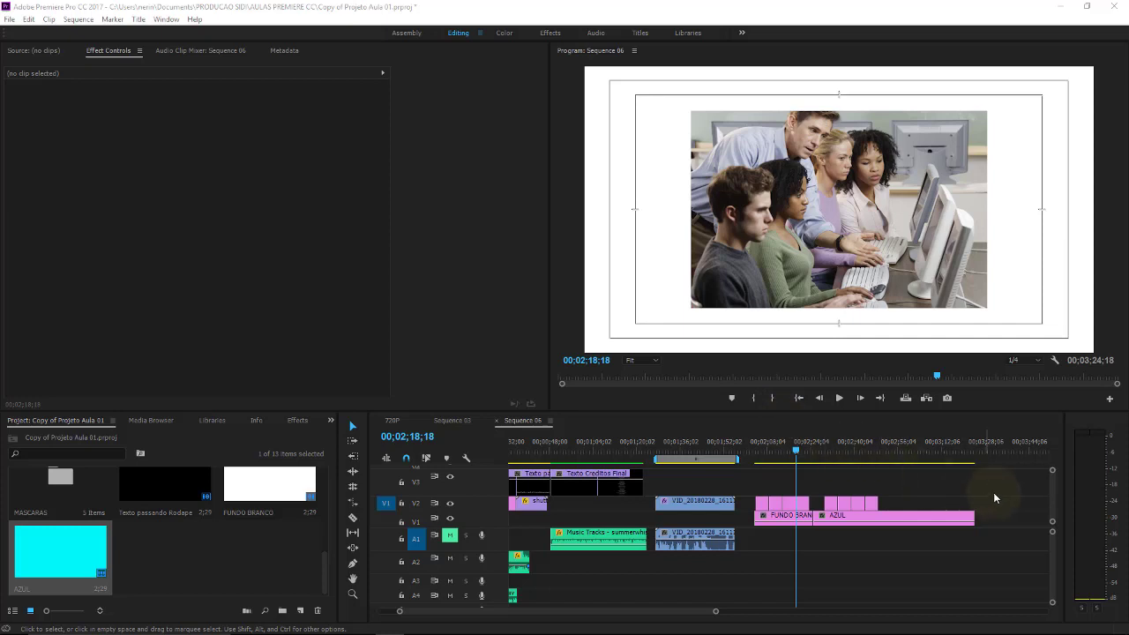
Delete the FUNDO BRANCO, AZUL and V3 clips so Sequence 06 ends at 00:01:56:08.
left_click_drag(965, 474, 749, 529)
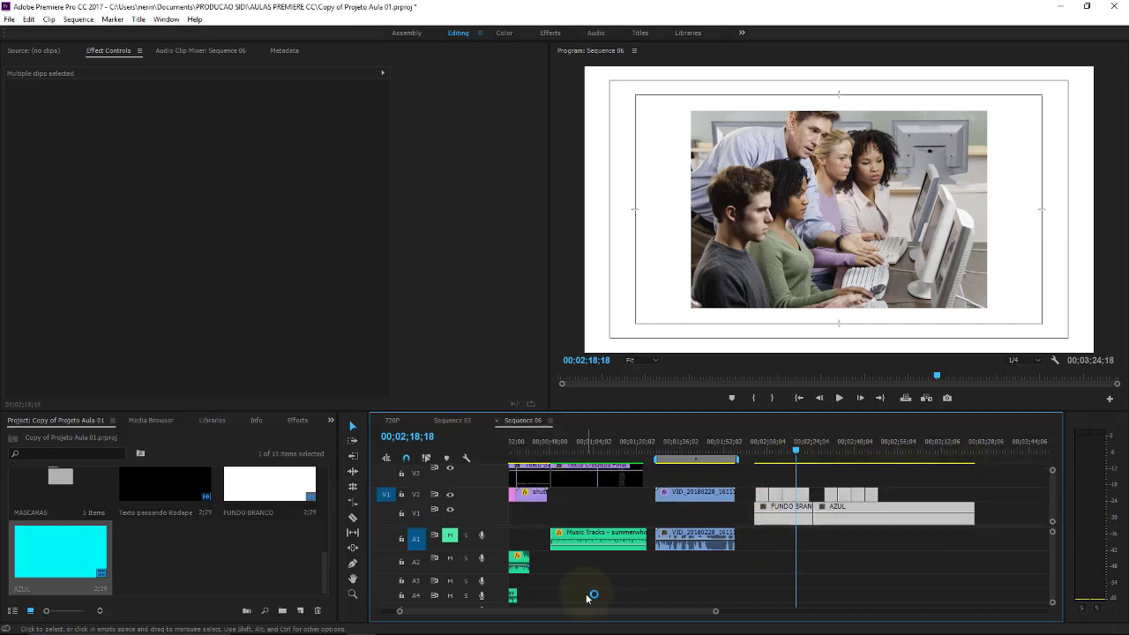
left_click_drag(632, 615, 608, 607)
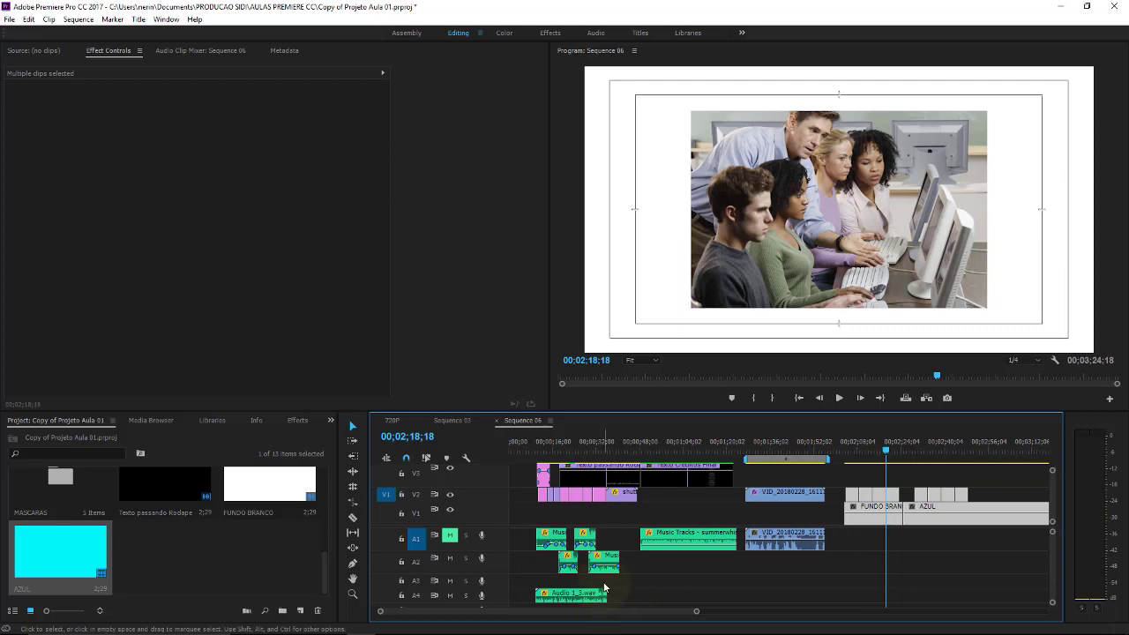
key("Delete")
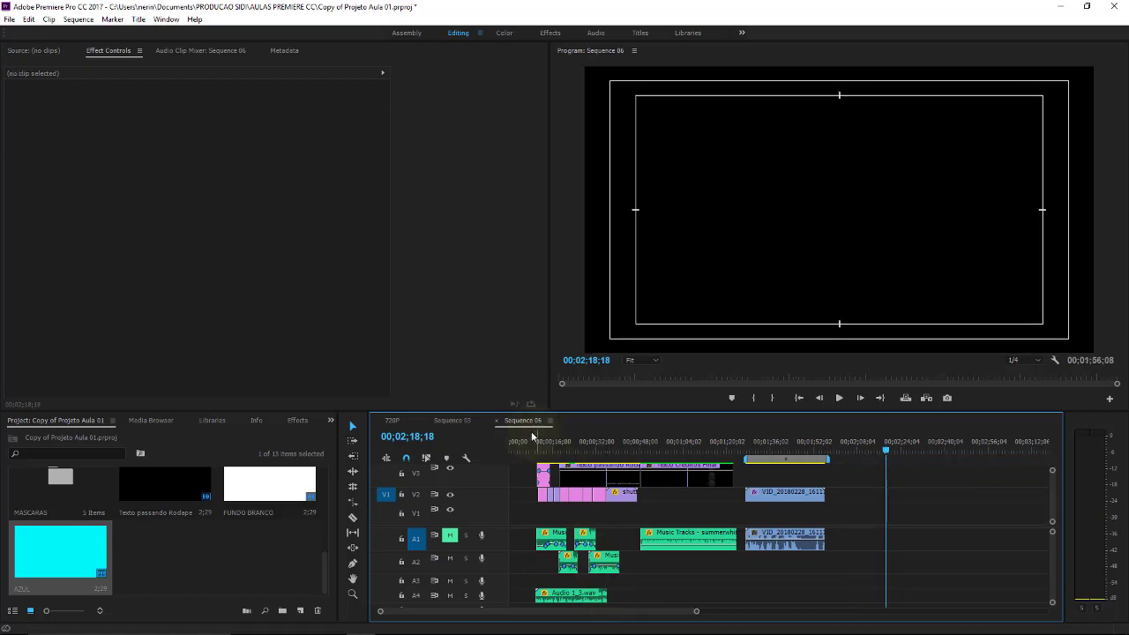
Return the playhead to 00;00;00;00 after checking the File > New menu without choosing anything.
left_click(525, 443)
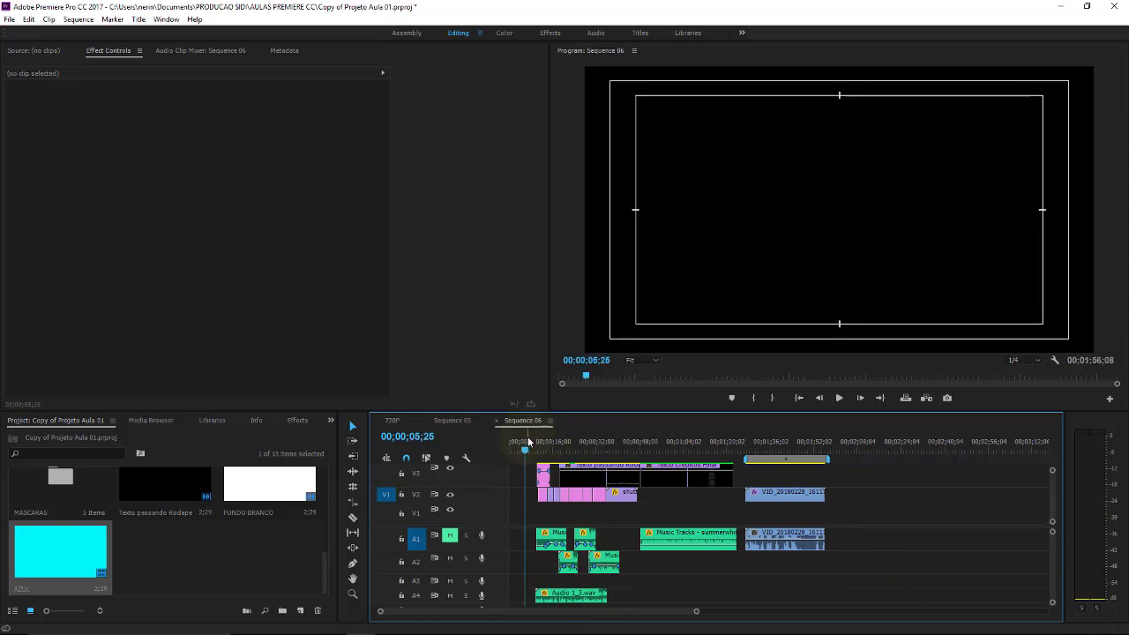
left_click(12, 22)
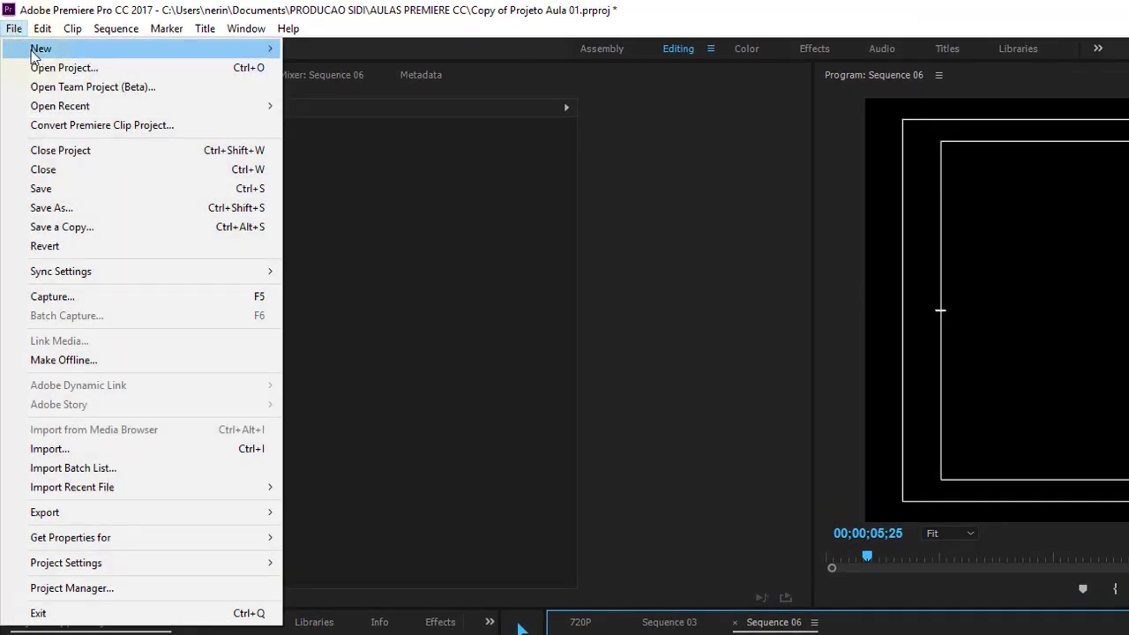
mouse_move(38, 52)
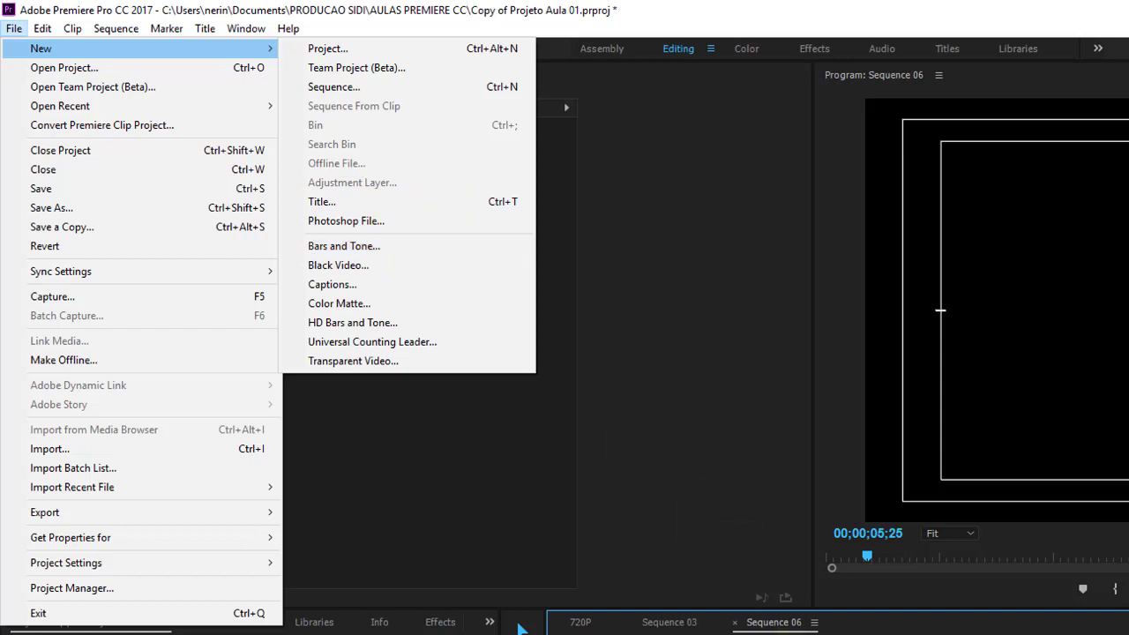
left_click(521, 627)
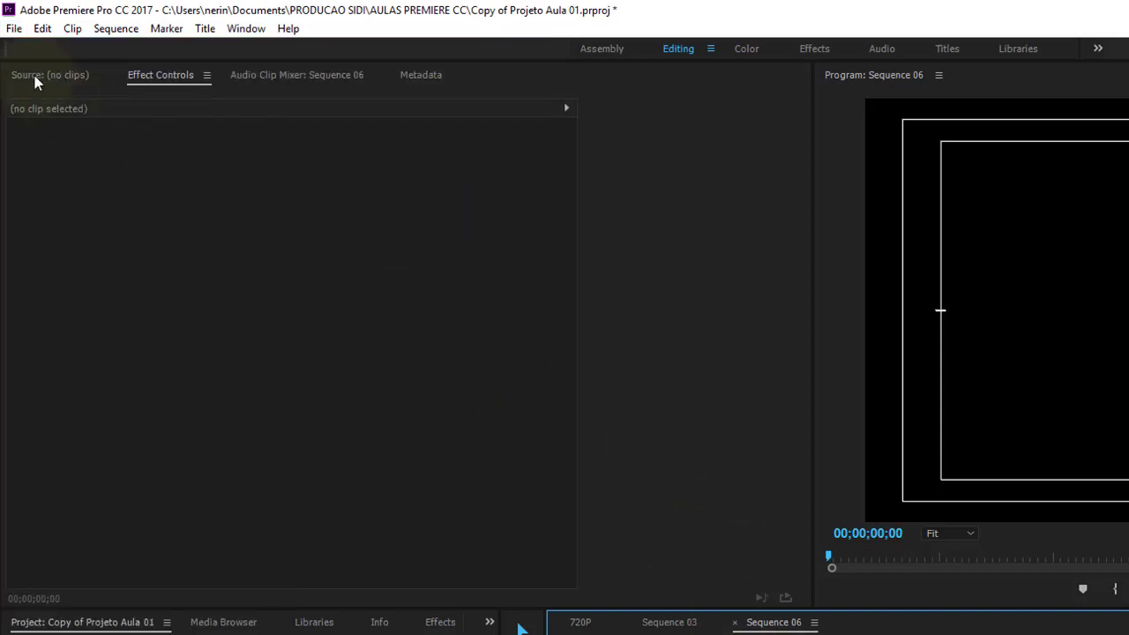
Create an HD Bars and Tone clip at 1920×1080, 29,97 fps and 48000 Hz.
left_click(14, 28)
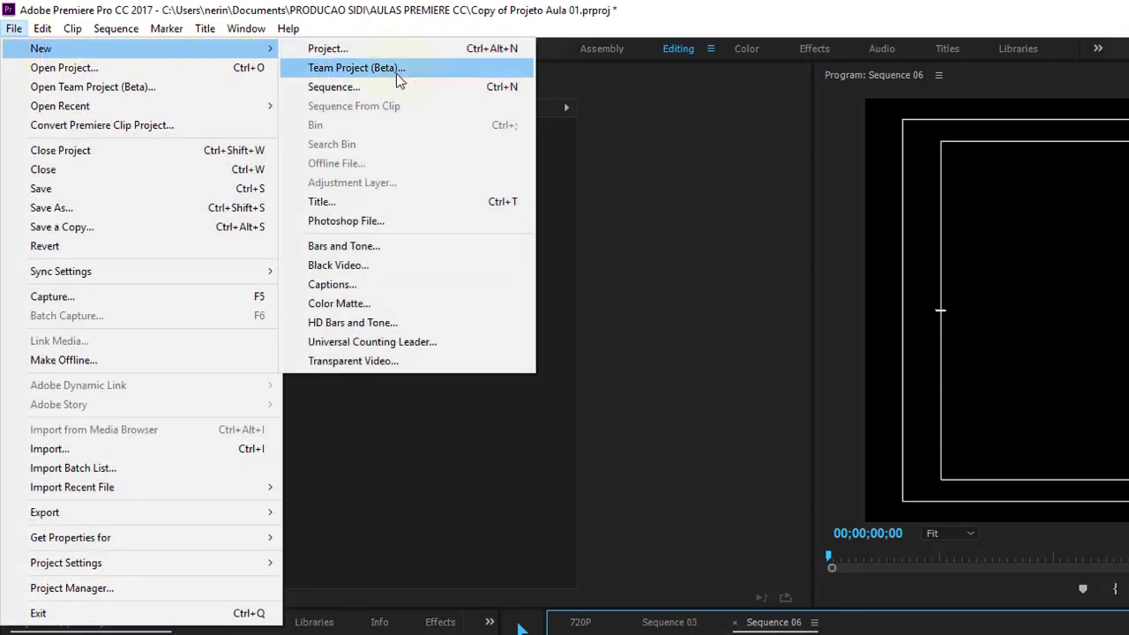
left_click(435, 247)
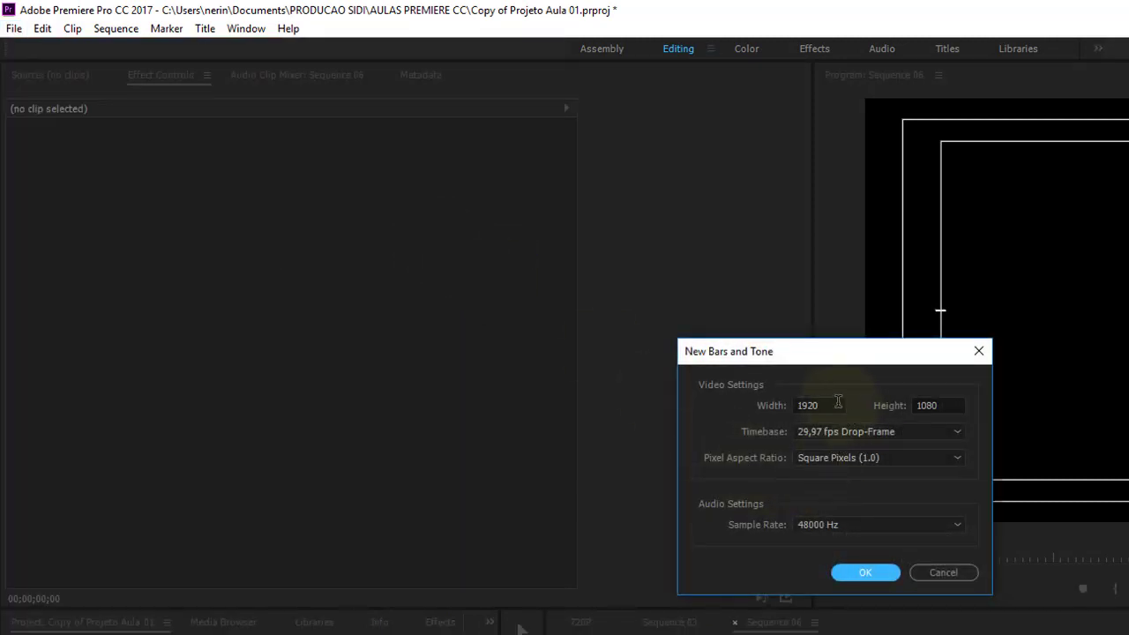
left_click(839, 402)
left_click(922, 404)
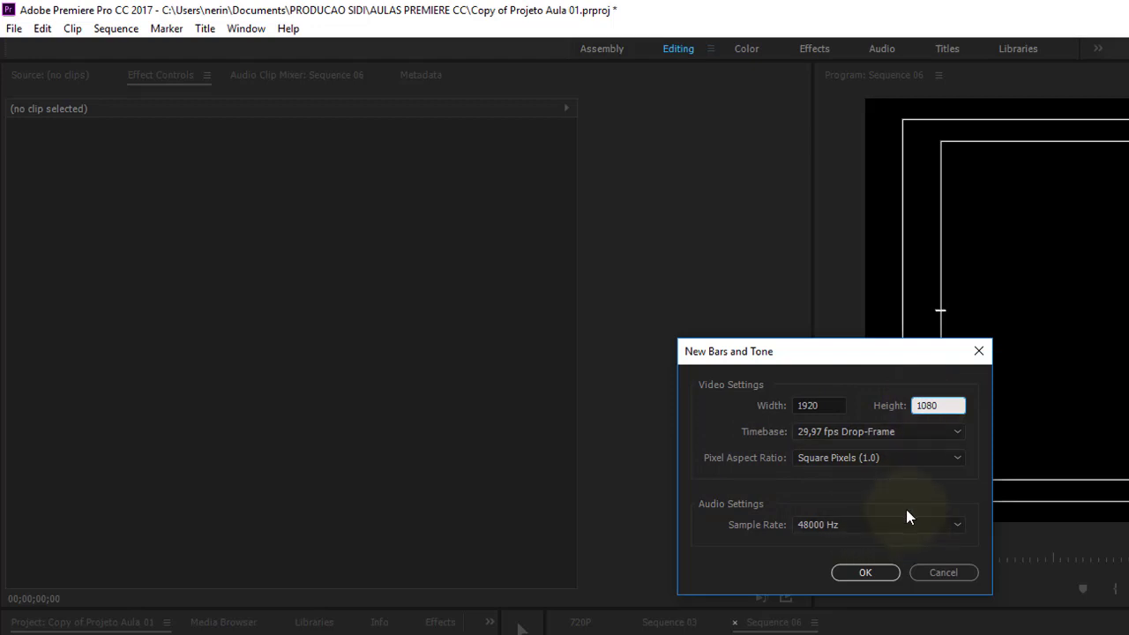
left_click(865, 572)
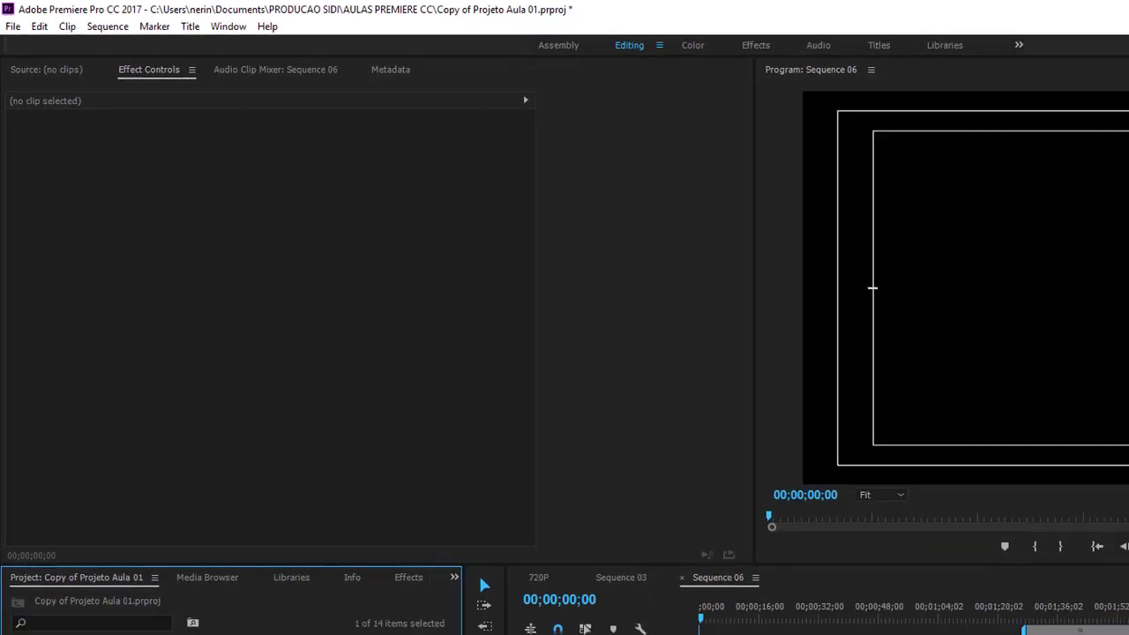
Place Bars and Tone at the start of V1 and A1, zoom in, and select the clip.
left_click_drag(165, 547, 512, 514)
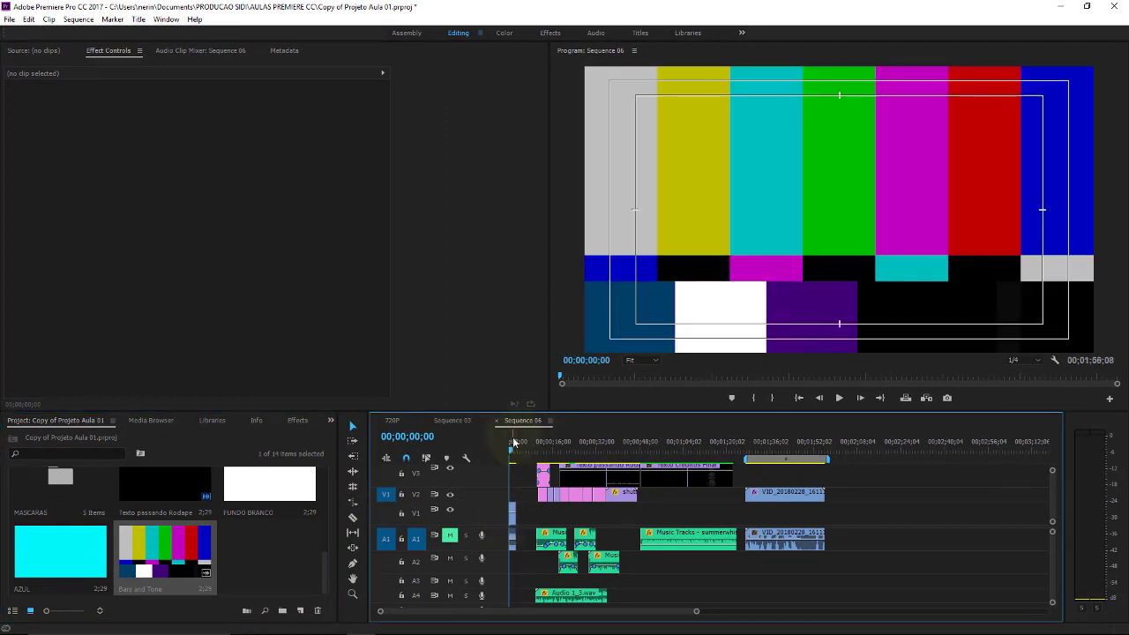
key("=")
key("=")
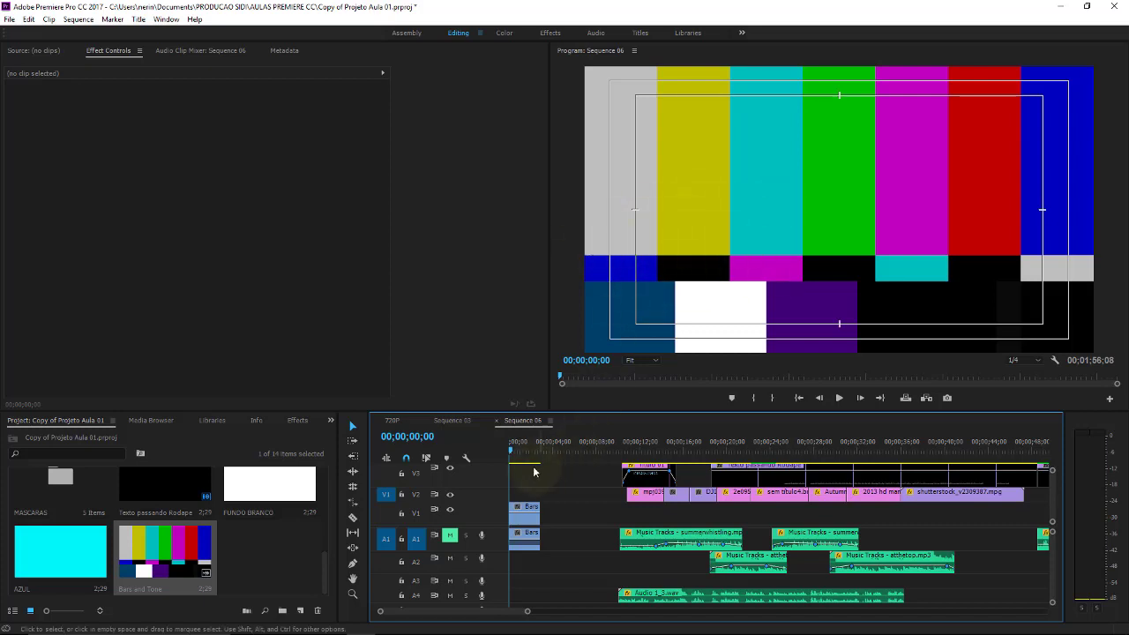
left_click_drag(524, 447, 499, 452)
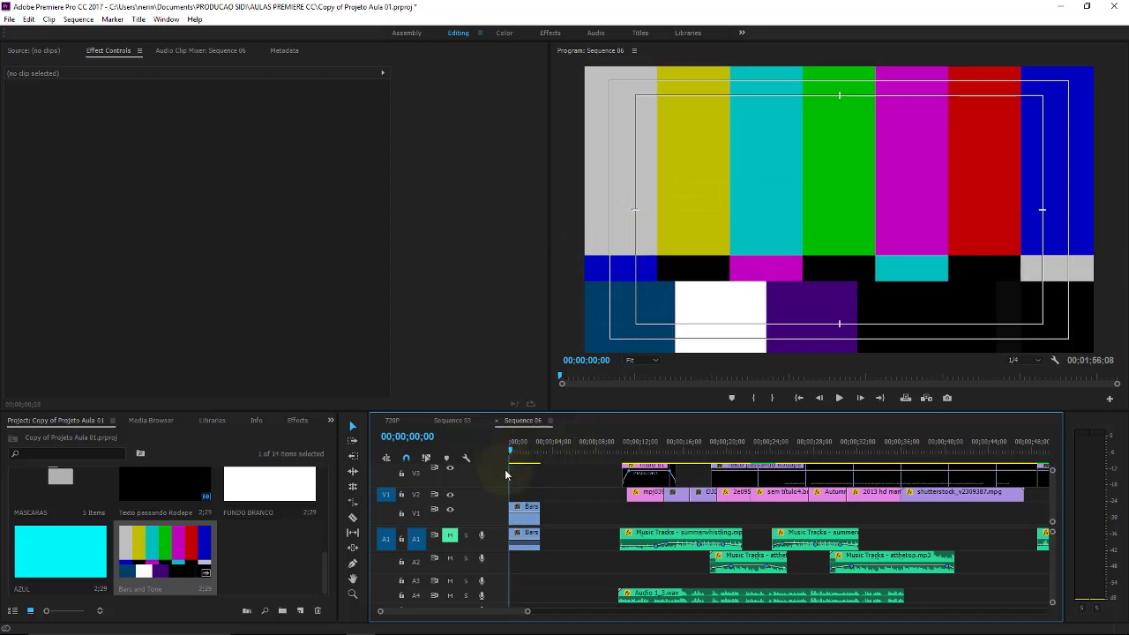
left_click(525, 516)
Shift the Bars clip +00;00;01;02 later, preview it, and park the playhead before it.
left_click_drag(525, 521, 549, 519)
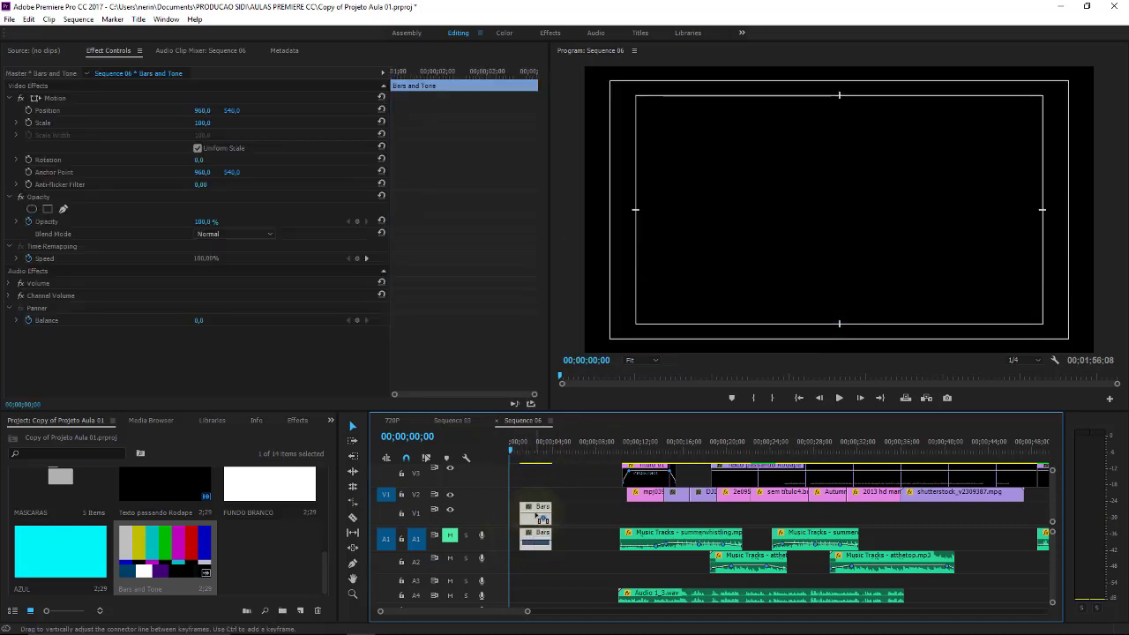
key("space")
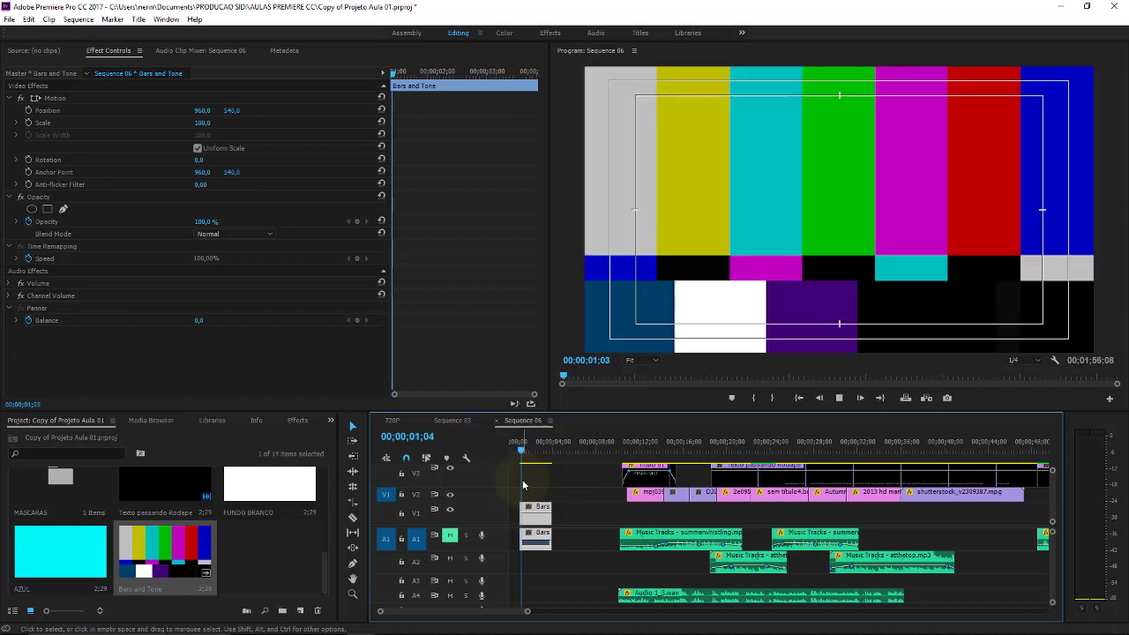
key("space")
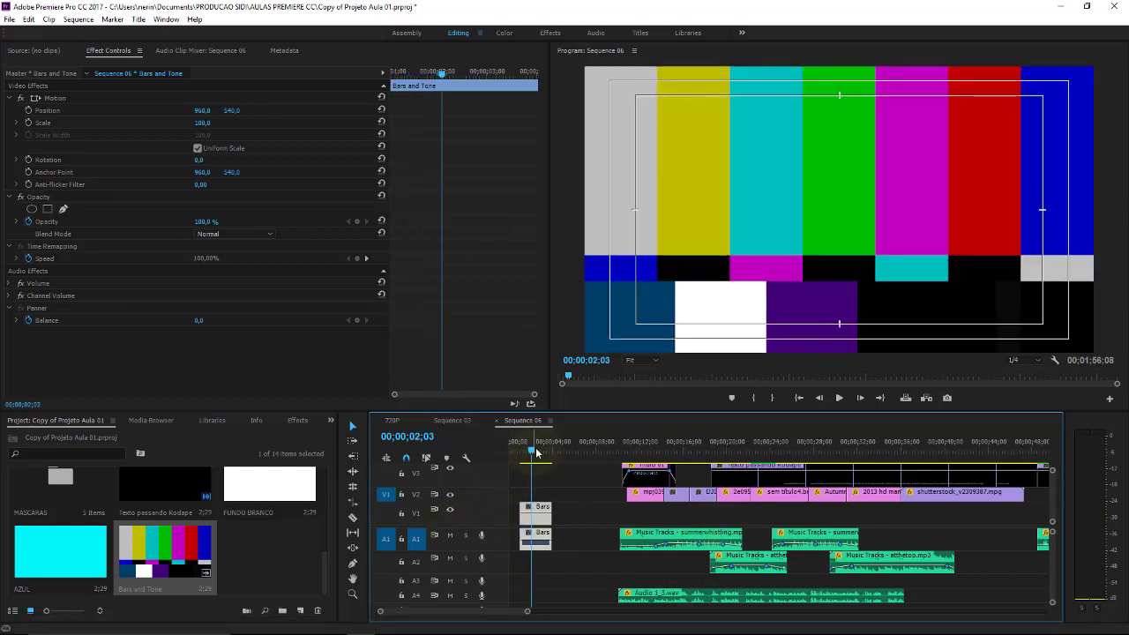
left_click_drag(531, 449, 513, 449)
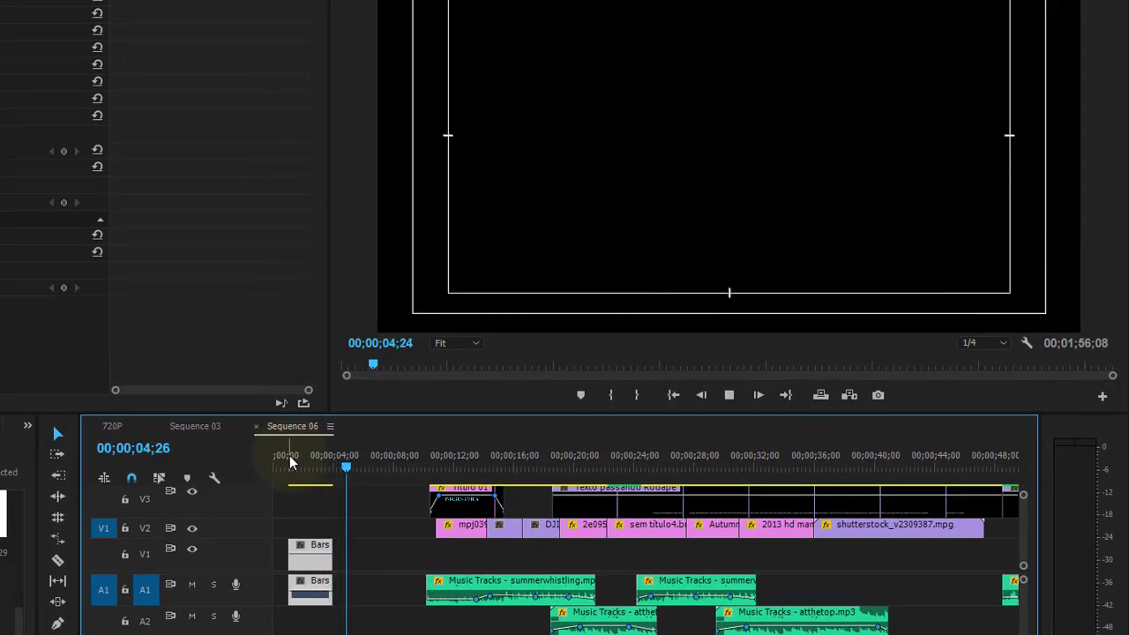
Stop playback and pull all later clips left with track selection to close the opening gap.
key("space")
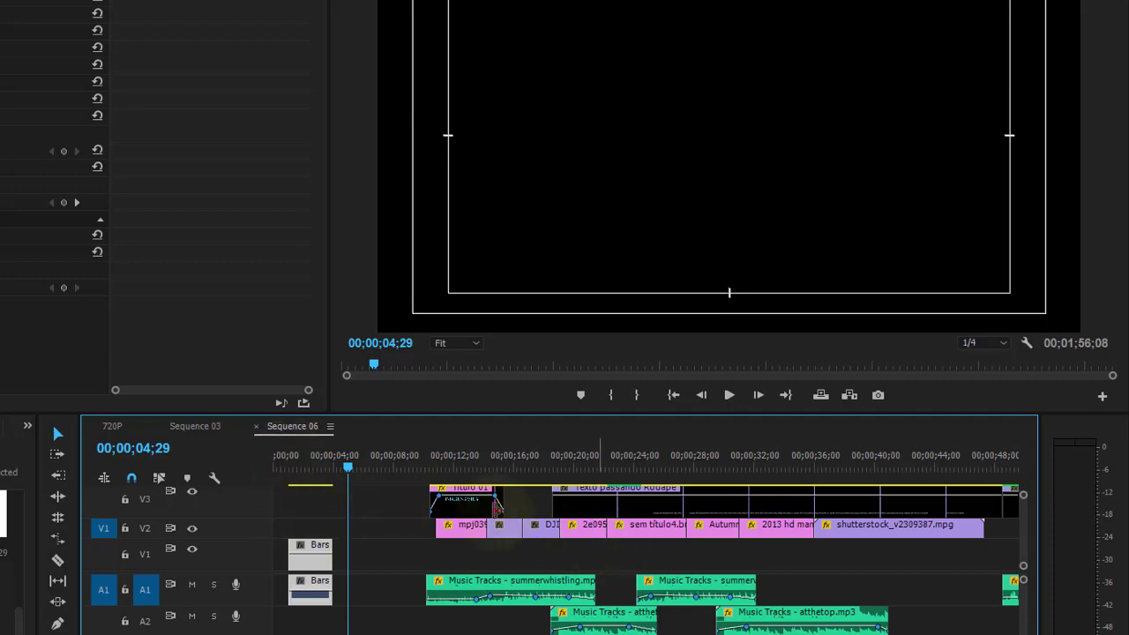
left_click_drag(353, 467, 894, 467)
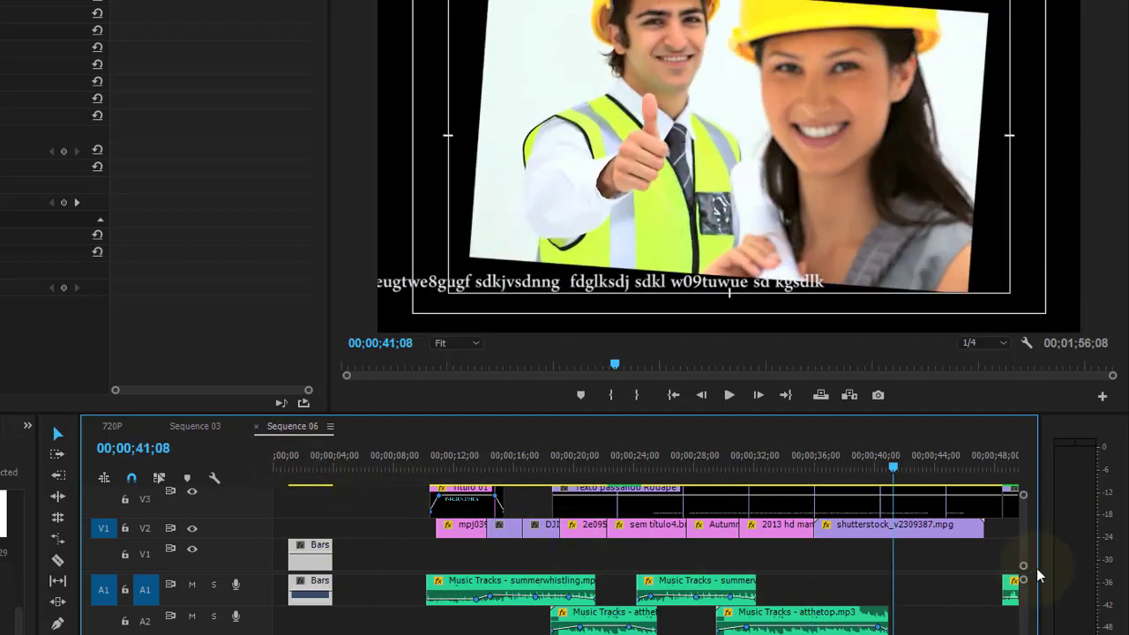
left_click_drag(382, 488, 482, 538)
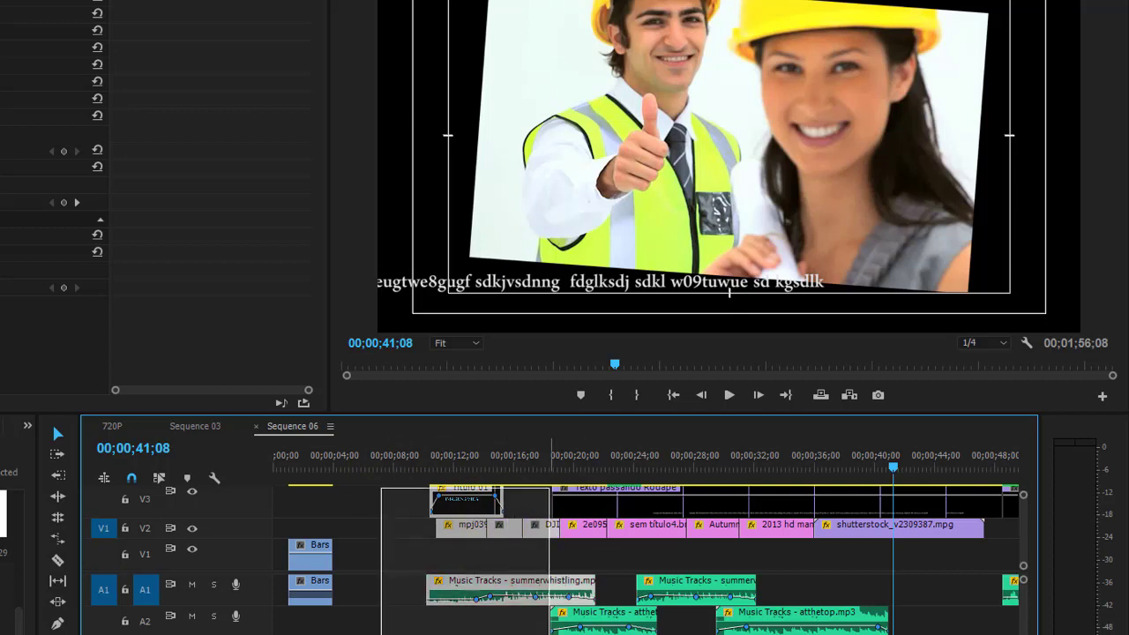
left_click(388, 530)
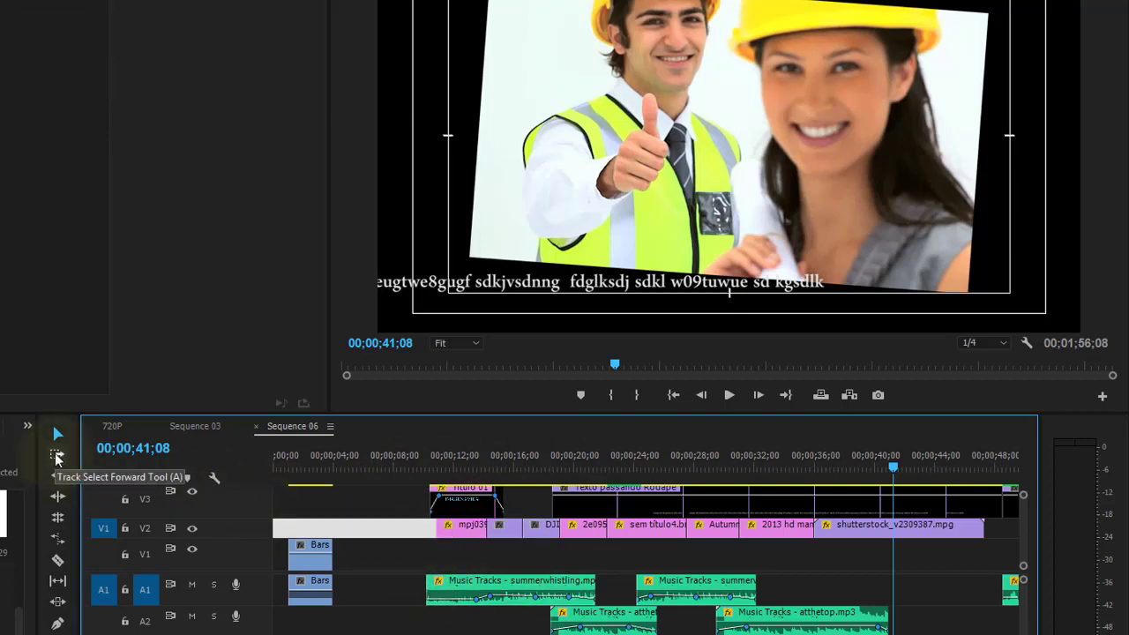
left_click(57, 456)
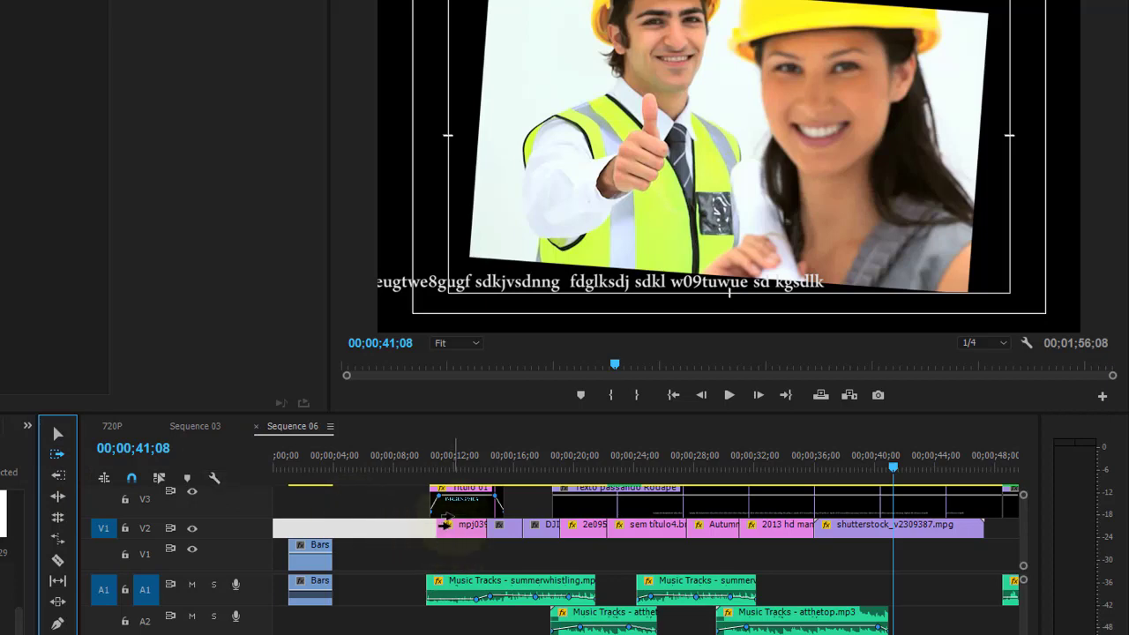
left_click_drag(446, 524, 384, 520)
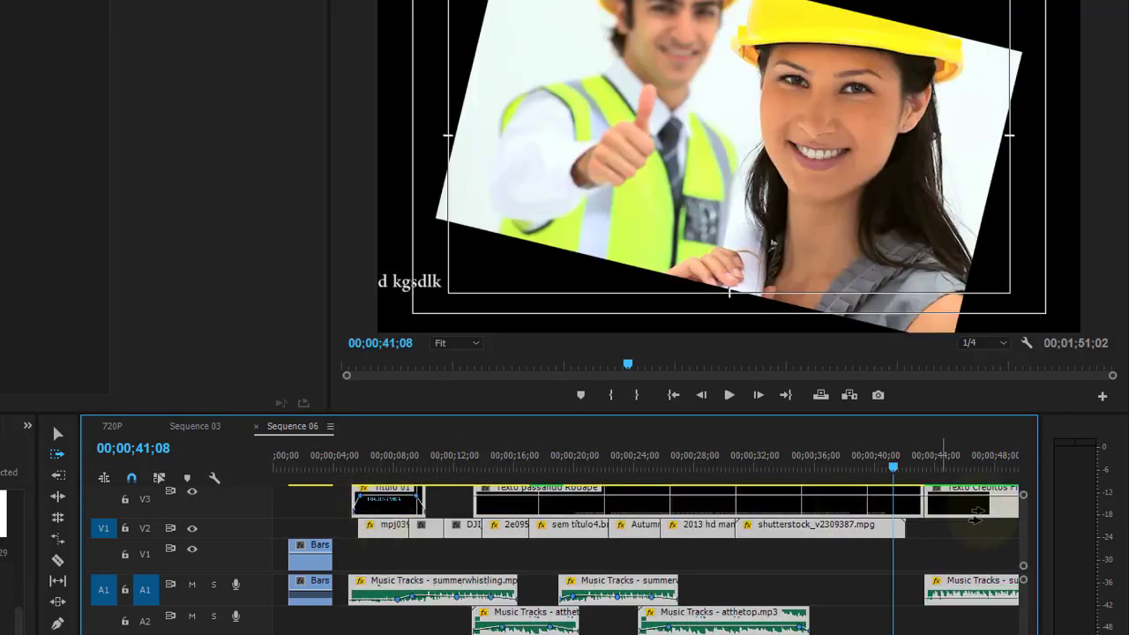
Preview from about 3 seconds, then return the playhead to the Bars clip at 00;00;02;21.
left_click(322, 474)
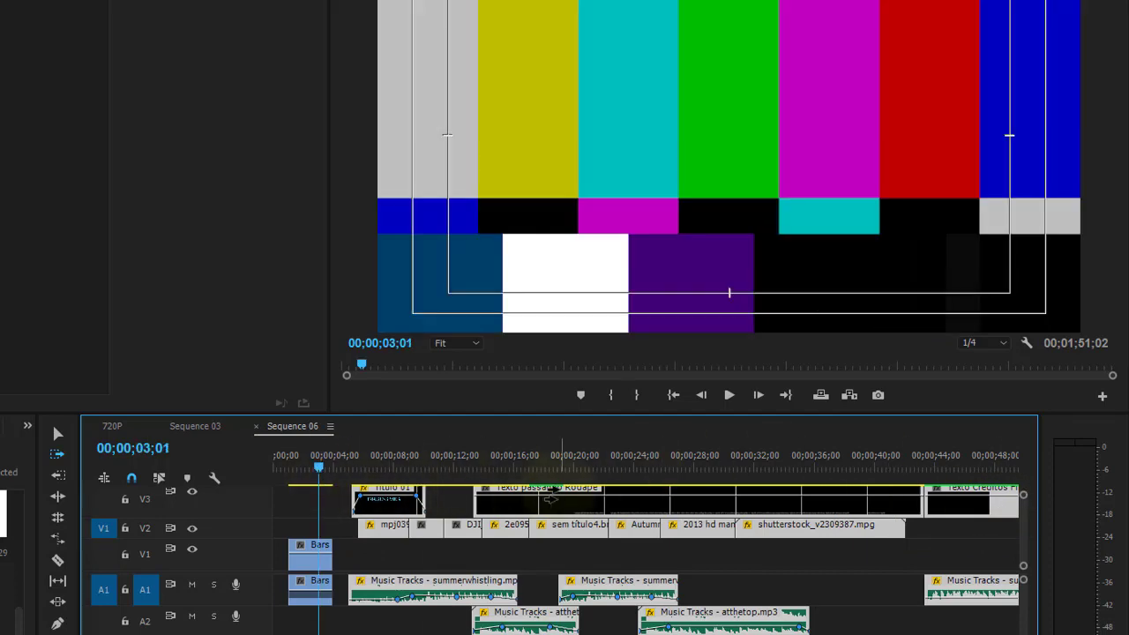
key("space")
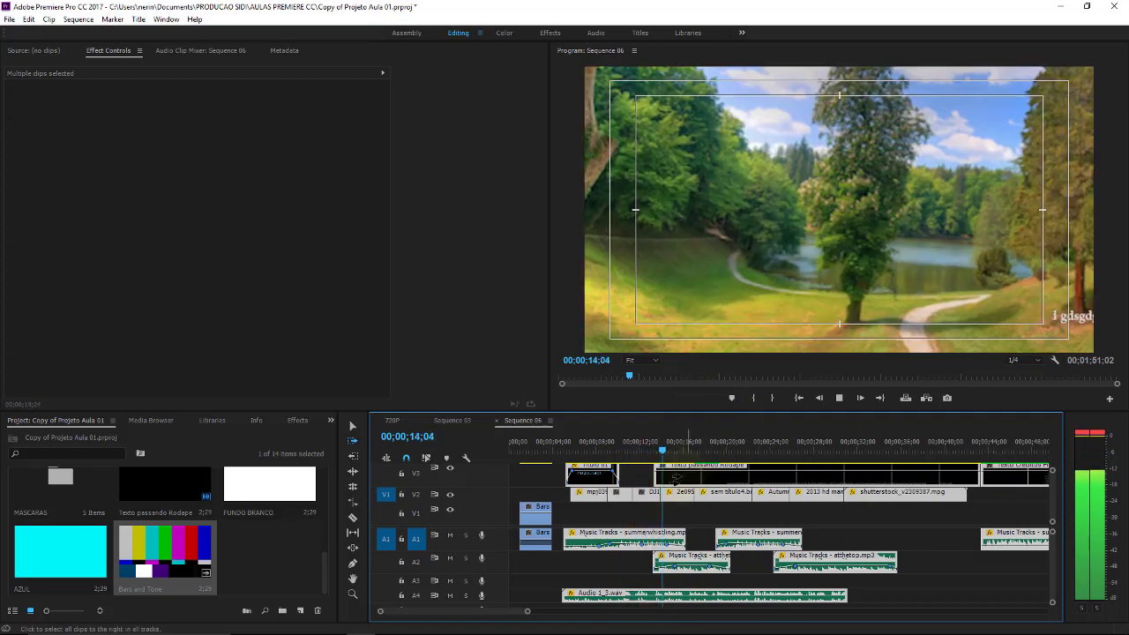
key("space")
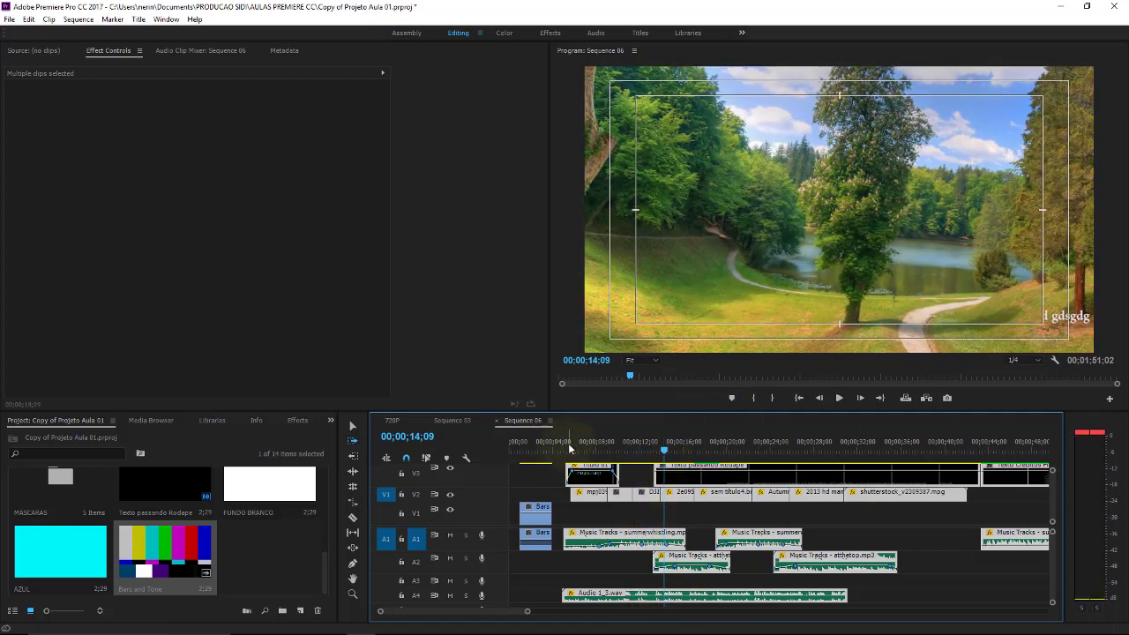
left_click_drag(558, 449, 540, 450)
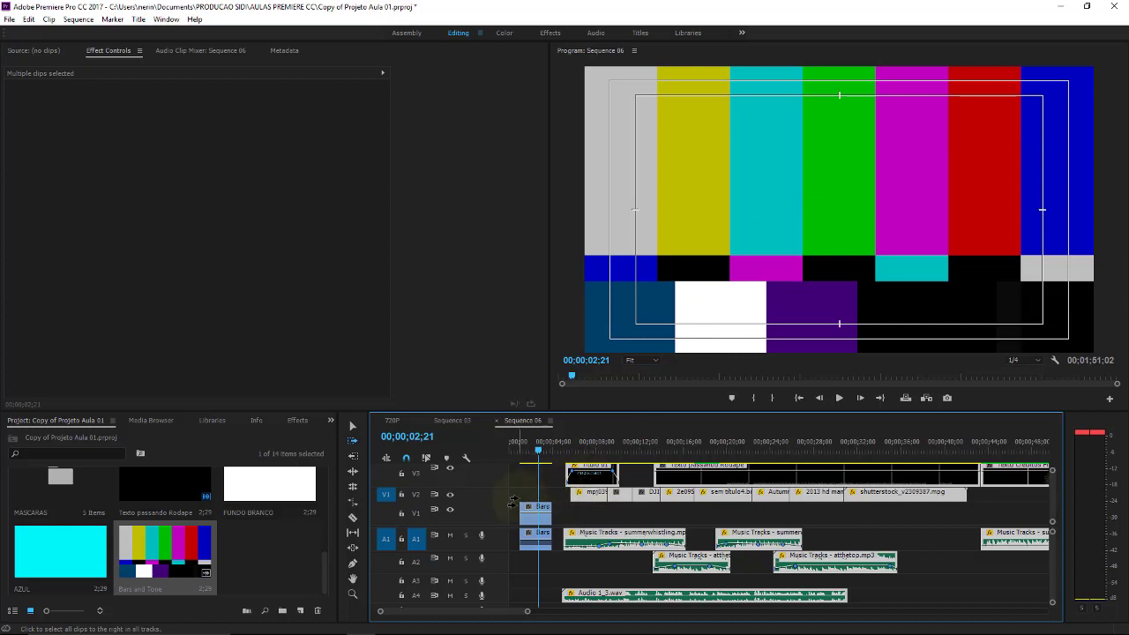
Select the old Bars and Tone clip on V1/A1 with the Selection tool and delete it.
left_click(540, 492)
key("v")
left_click(532, 508)
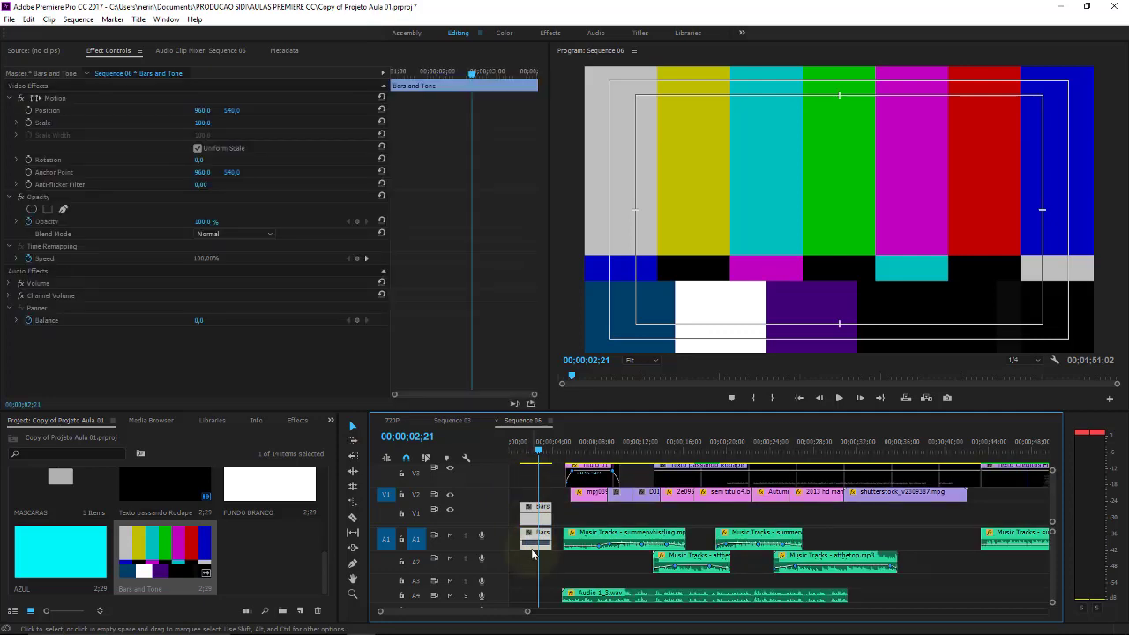
key("Delete")
Add an HD Bars and Tone item at 1920×1080, 29,97 fps Drop-Frame and 48000 Hz.
left_click(10, 19)
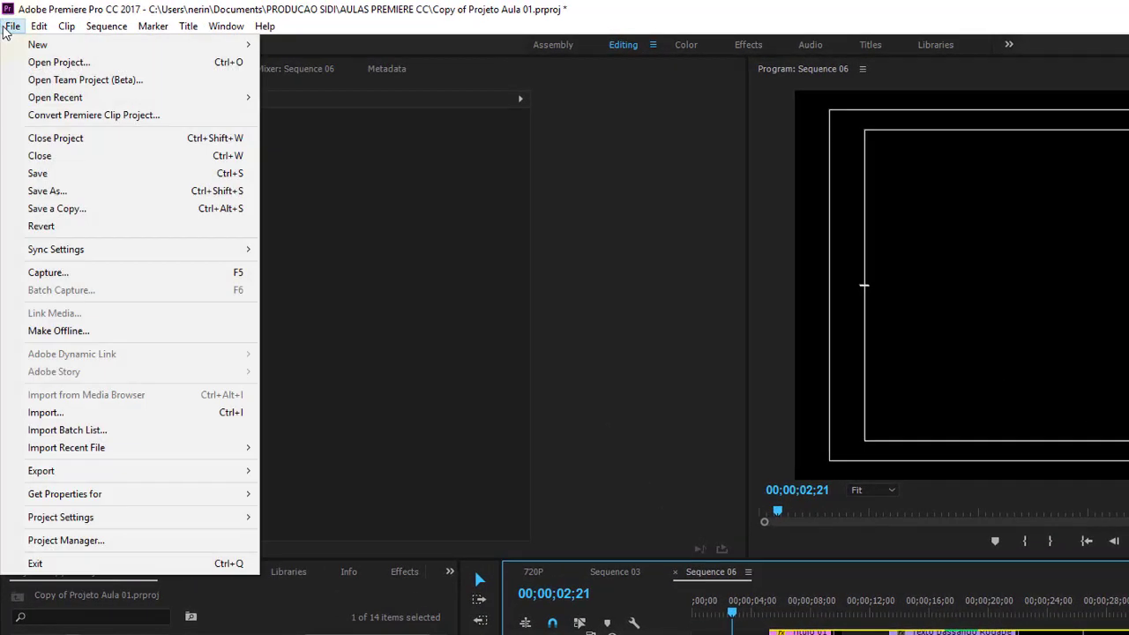
mouse_move(38, 46)
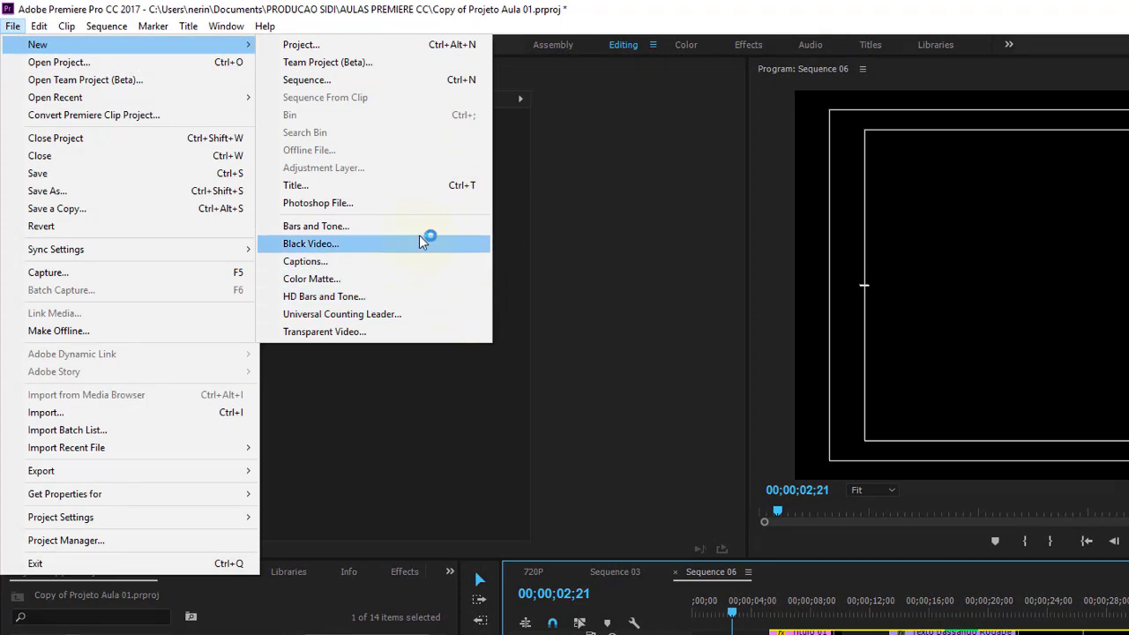
left_click(406, 297)
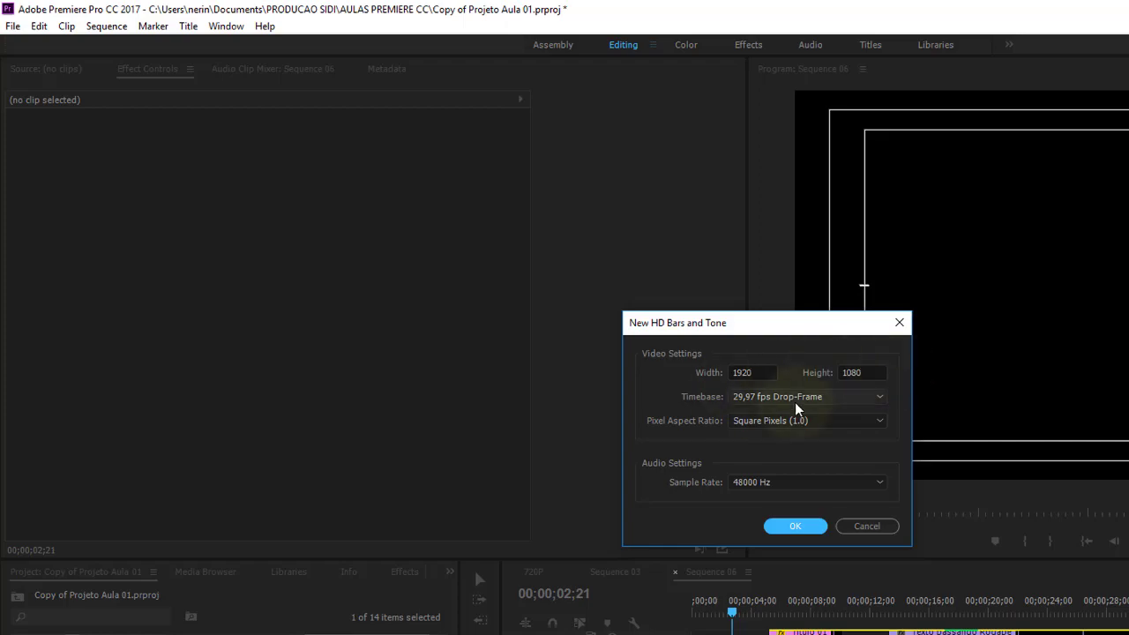
left_click(806, 527)
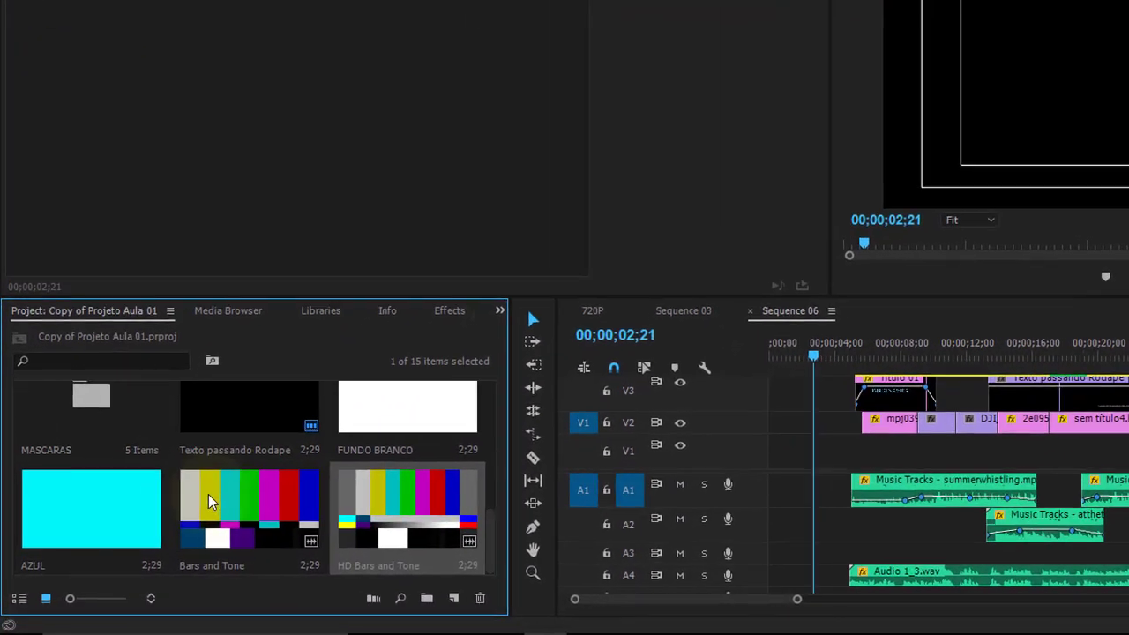
Remove the misplaced Bars and Tone clip and put HD Bars and Tone at the start of V1/A1.
left_click_drag(206, 501, 803, 450)
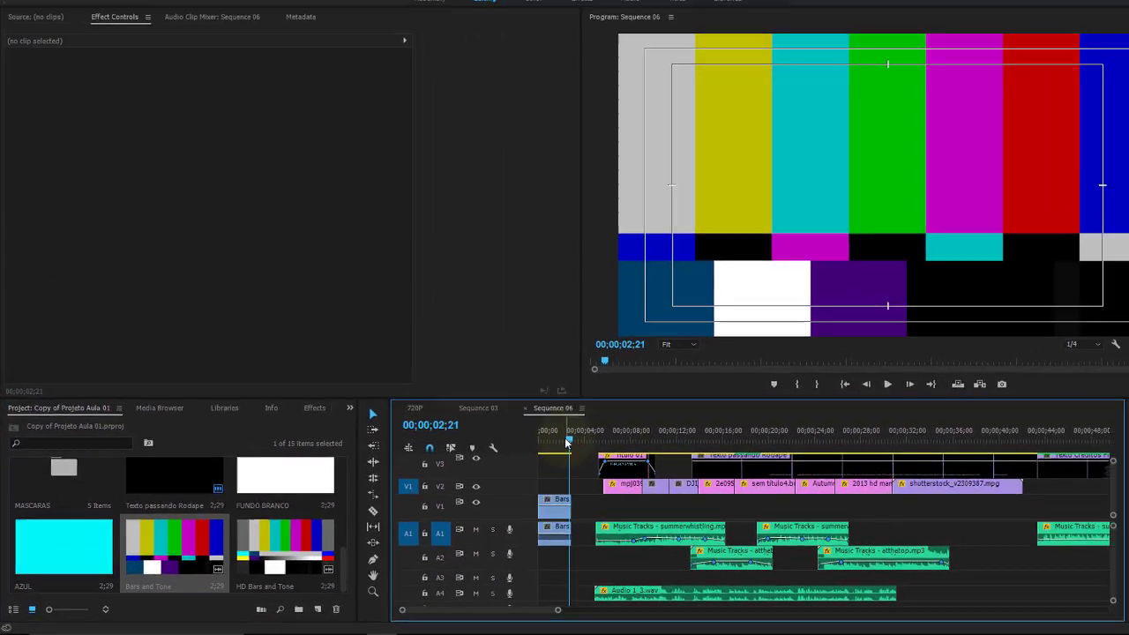
left_click_drag(567, 443, 519, 450)
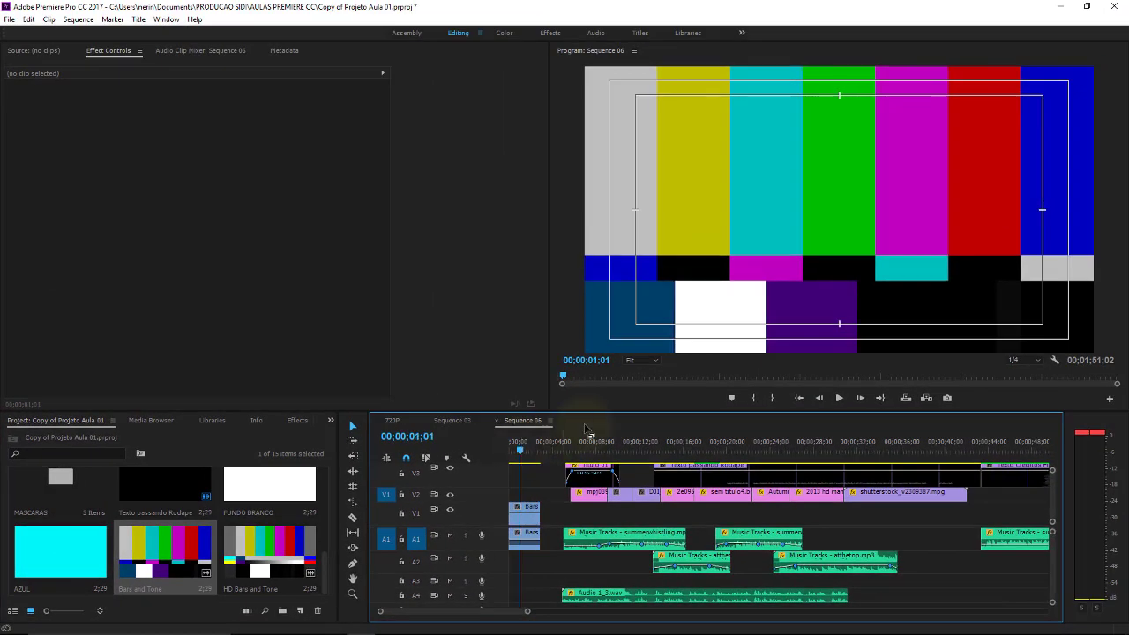
left_click(529, 508)
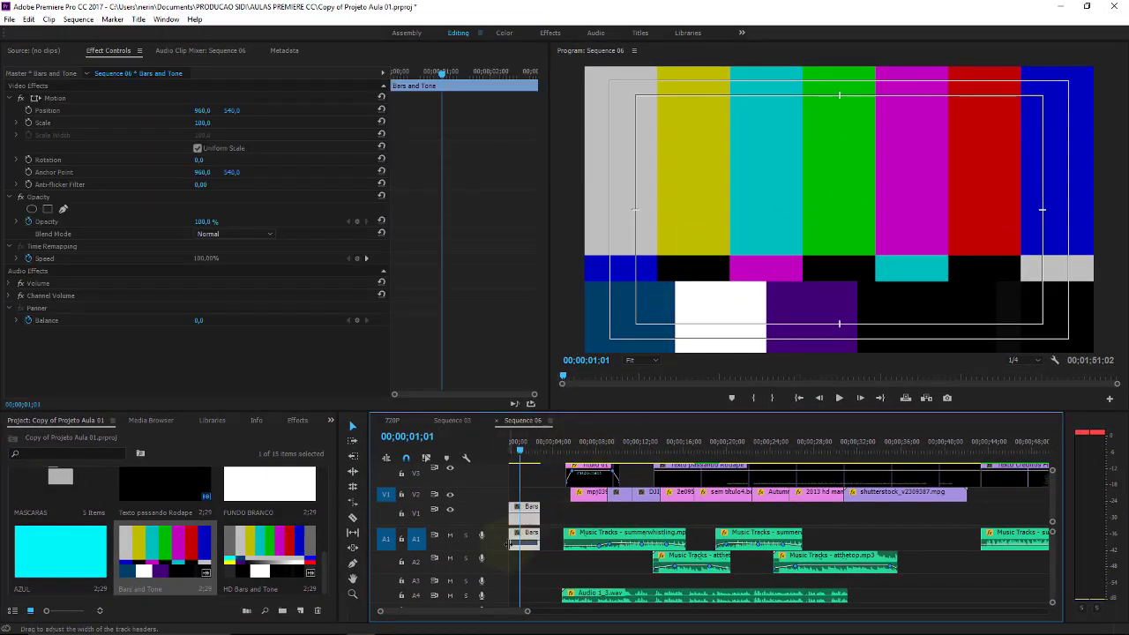
key("Delete")
left_click_drag(306, 547, 524, 512)
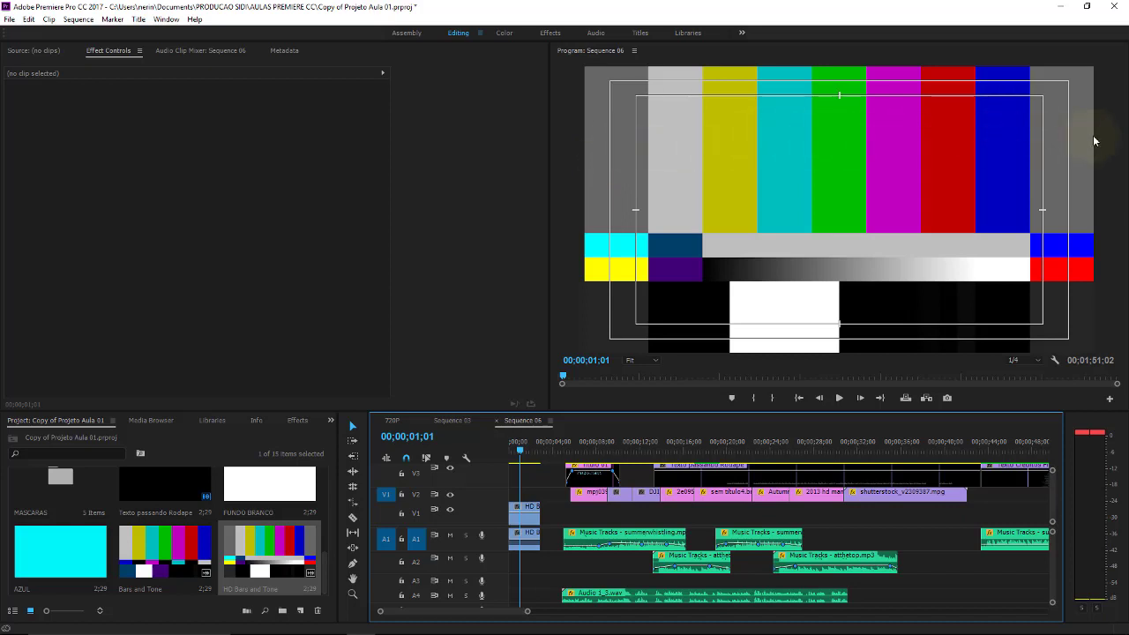
left_click(522, 454)
Play the new opening through to the IMAGENS VIDA title, then zoom the timeline out to show all clips.
key("space")
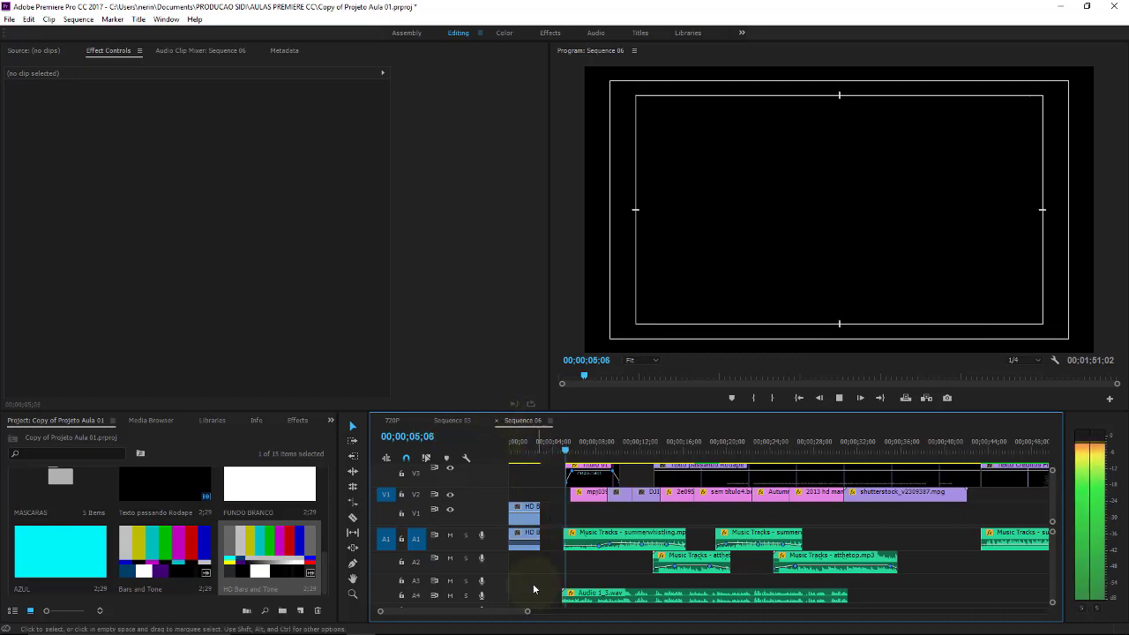
key("space")
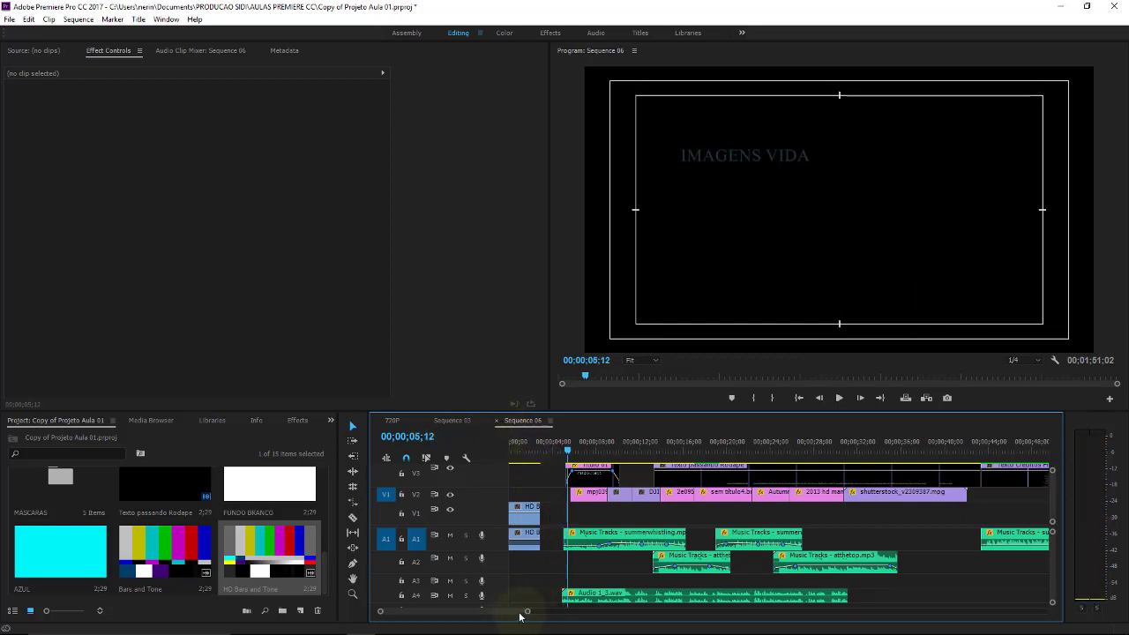
left_click_drag(522, 614, 547, 610)
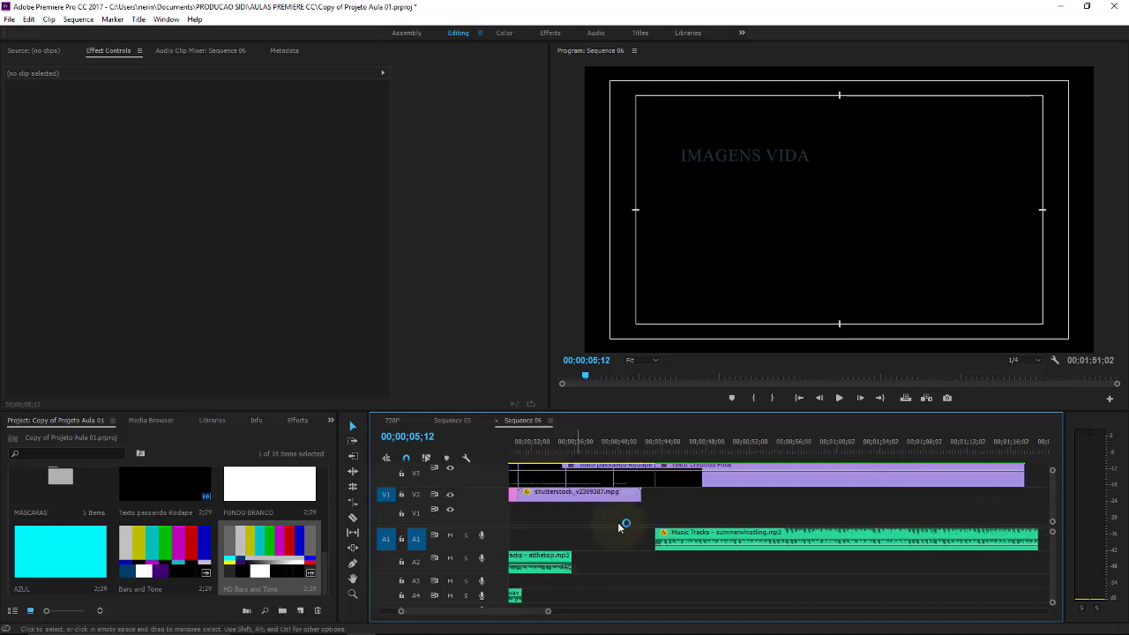
scroll(889, 486, "up", 5)
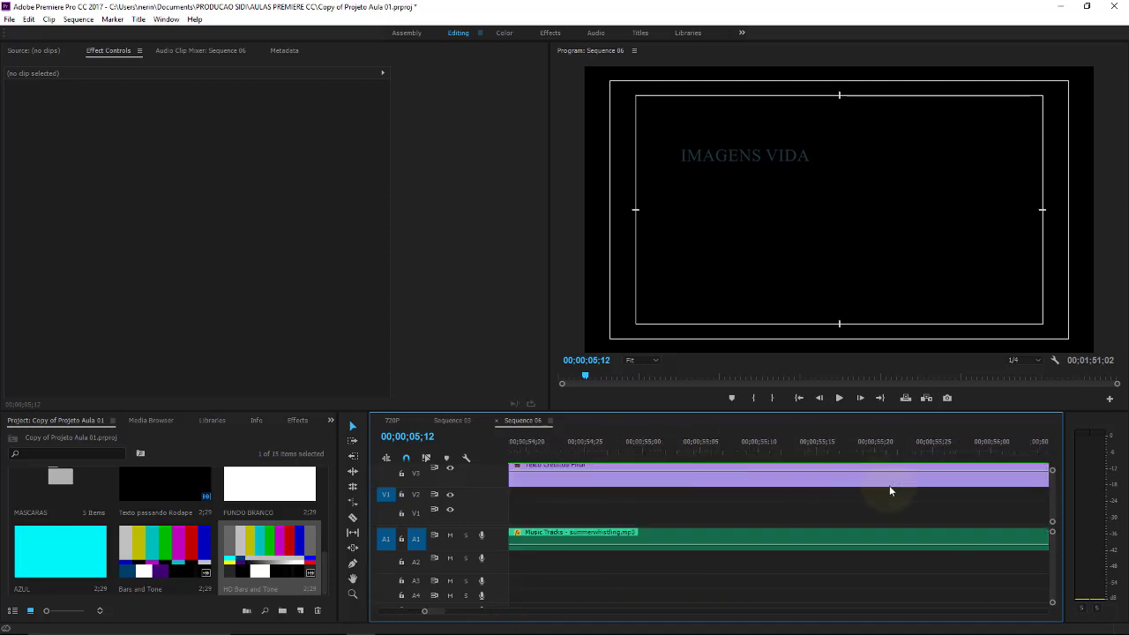
scroll(890, 485, "down", 8)
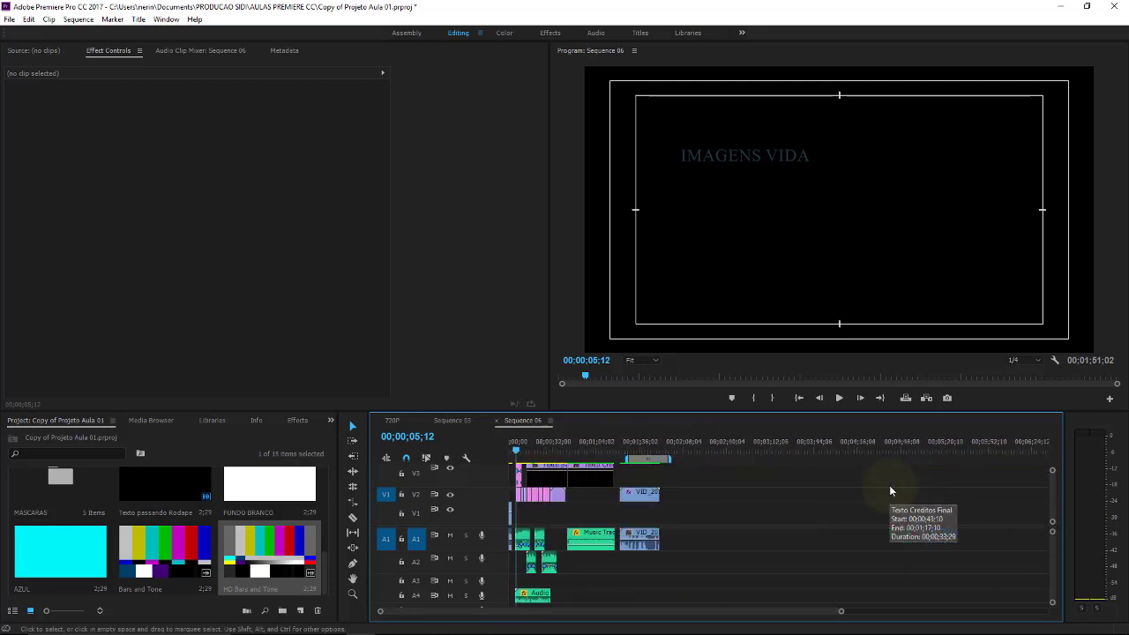
Delete the leftover VID clips after the credits and place a short clip where the credits end.
scroll(724, 488, "down", 2)
left_click_drag(783, 447, 826, 441)
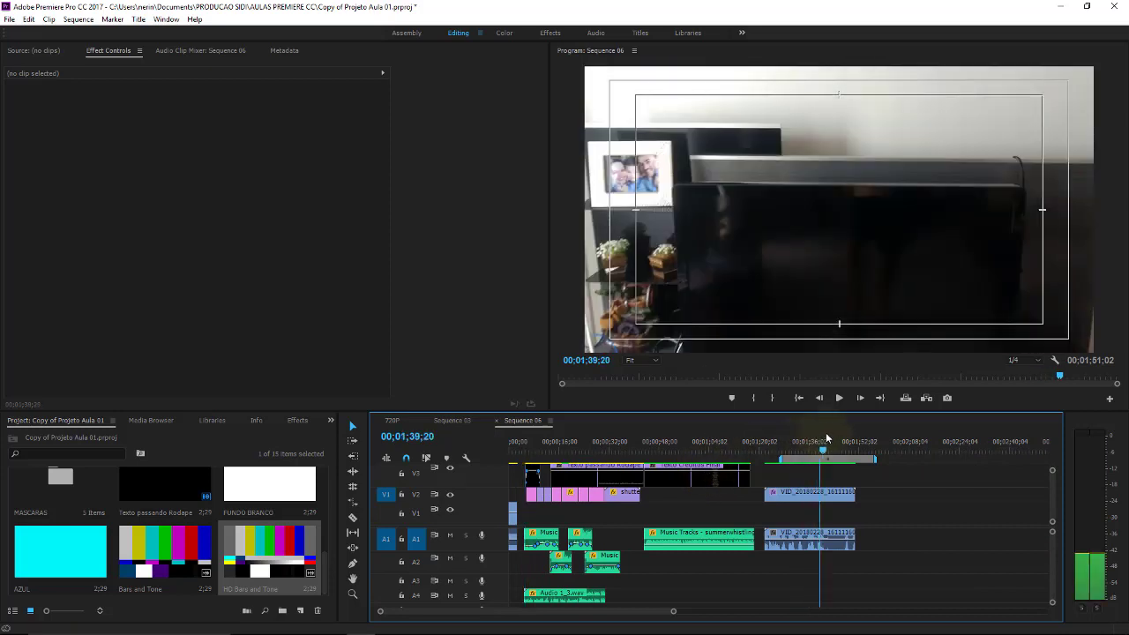
left_click_drag(901, 501, 786, 558)
key("Delete")
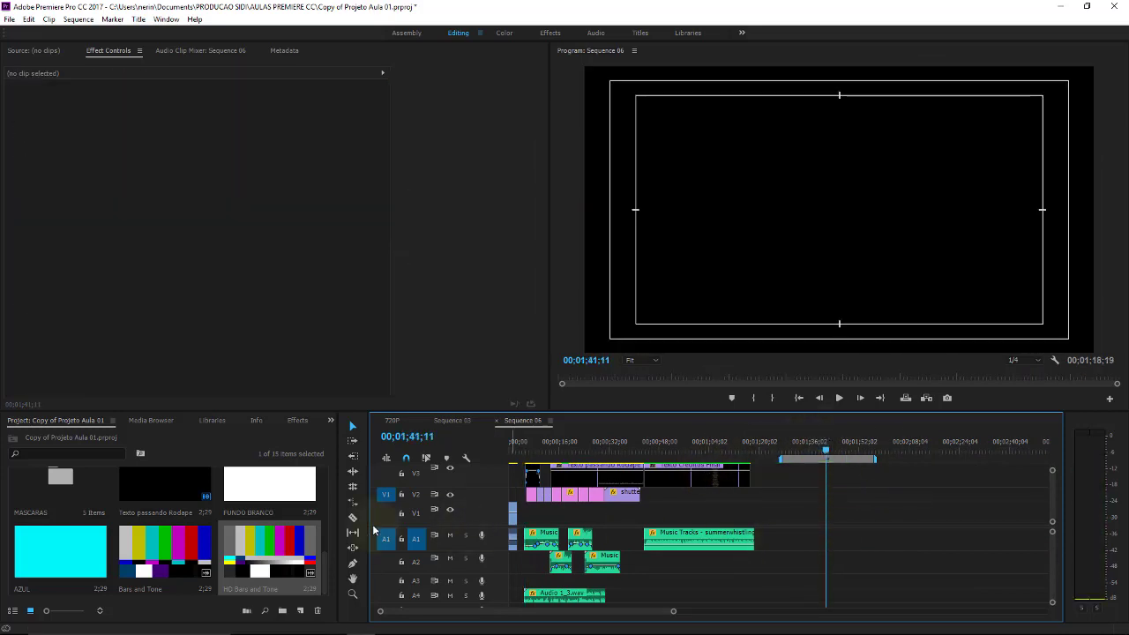
left_click_drag(269, 551, 769, 518)
Play back the ending credits through to the end of Sequence 06.
left_click(739, 435)
key("space")
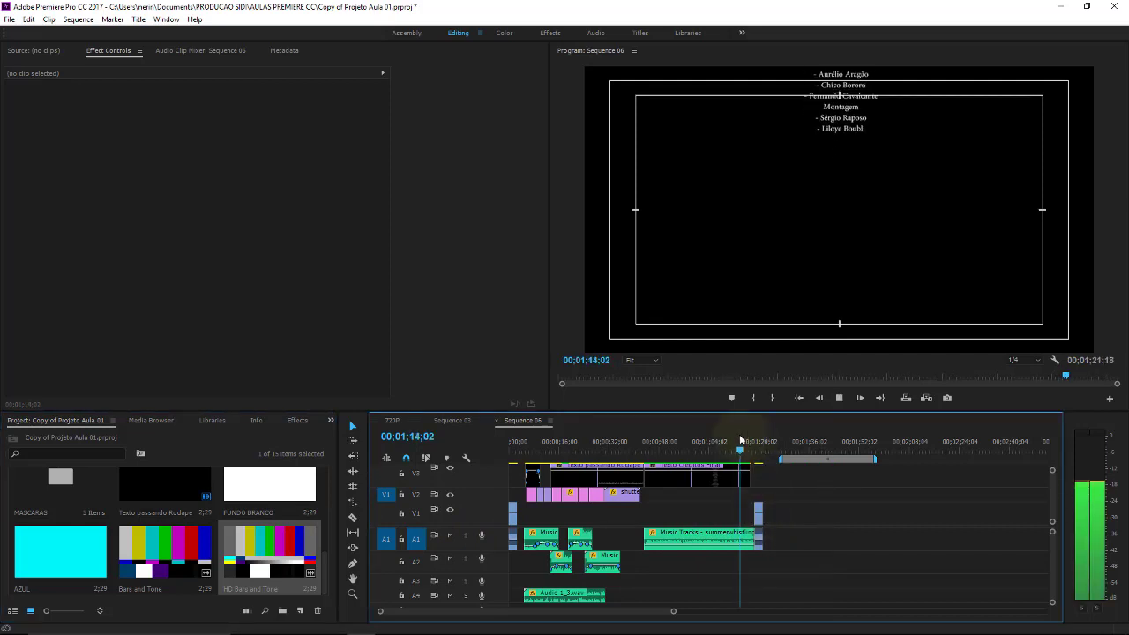
key("space")
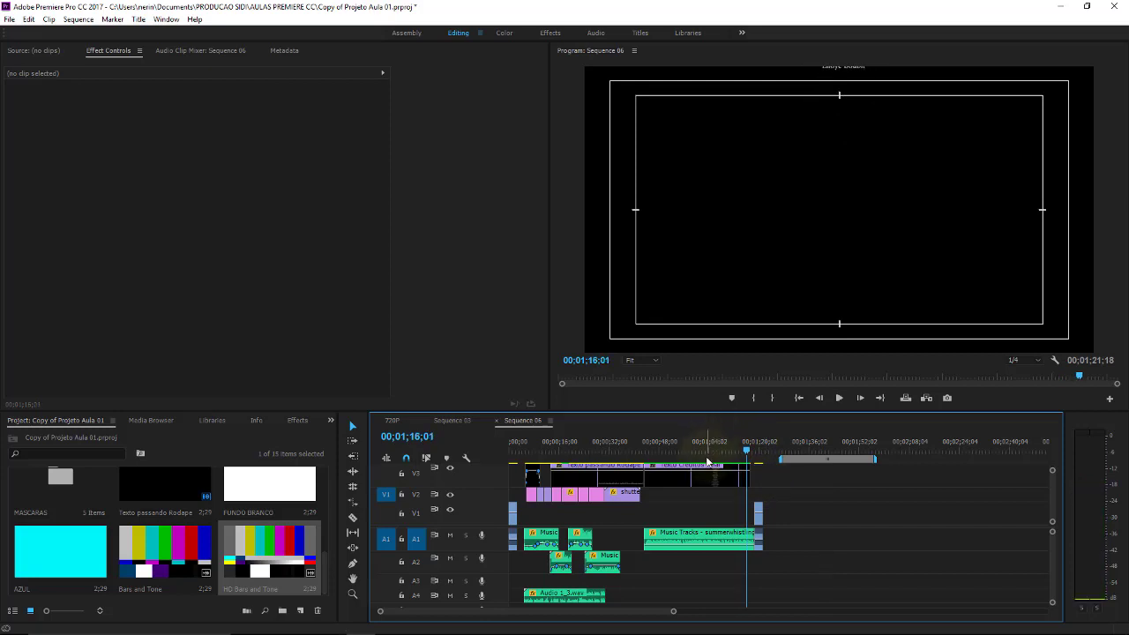
left_click_drag(707, 460, 750, 451)
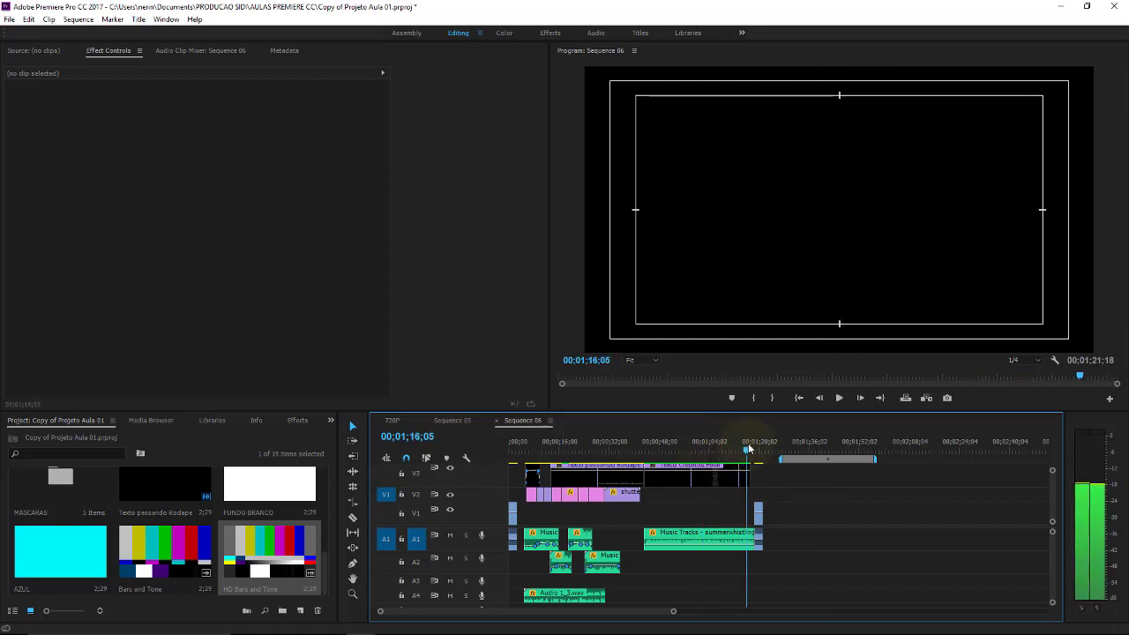
key("space")
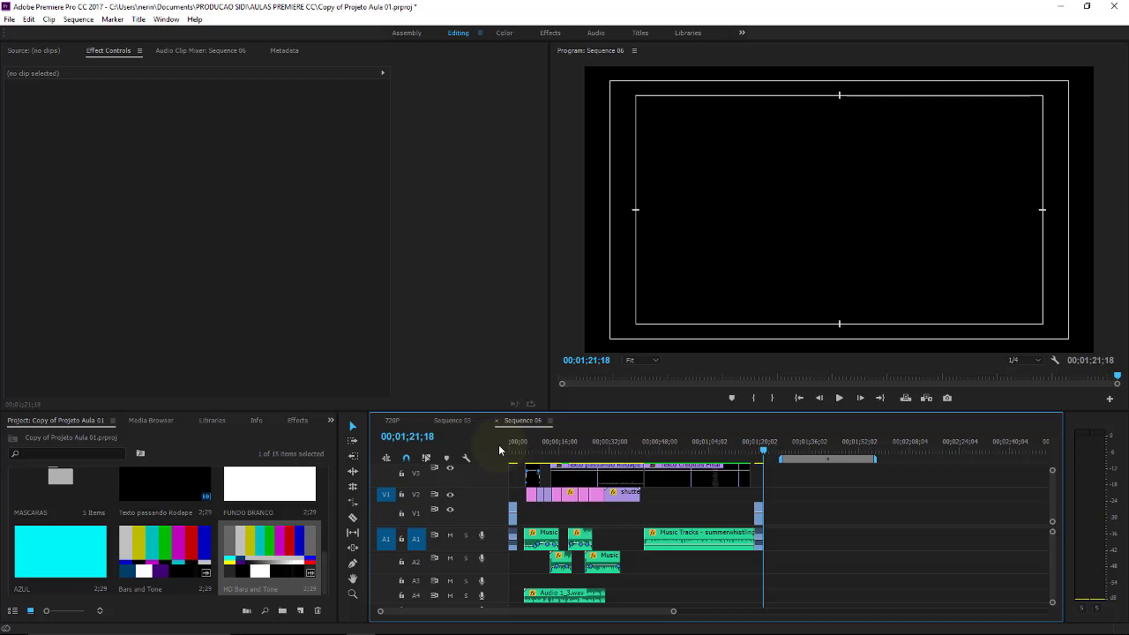
Choose HD Bars and Tone from the File > New menu to start another bars item.
left_click(10, 18)
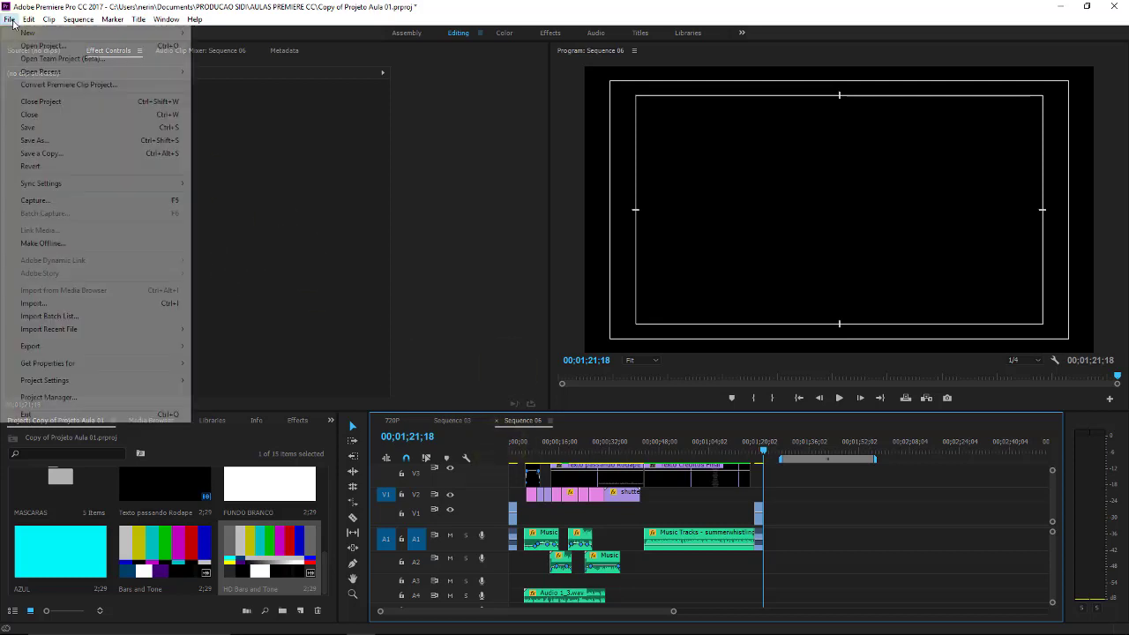
mouse_move(20, 33)
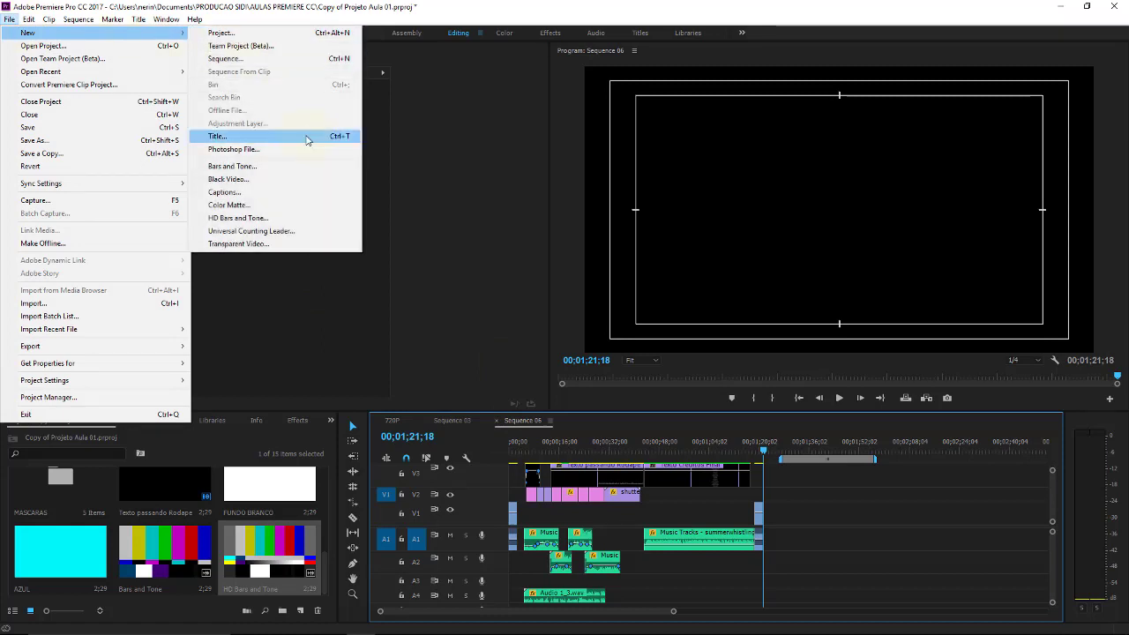
left_click(309, 218)
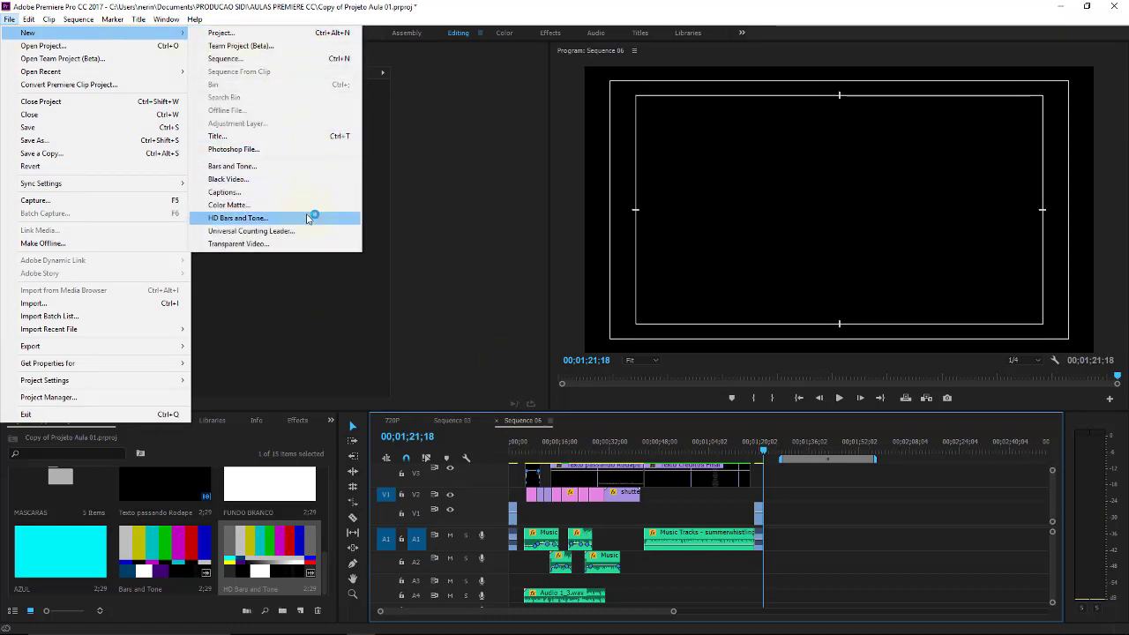